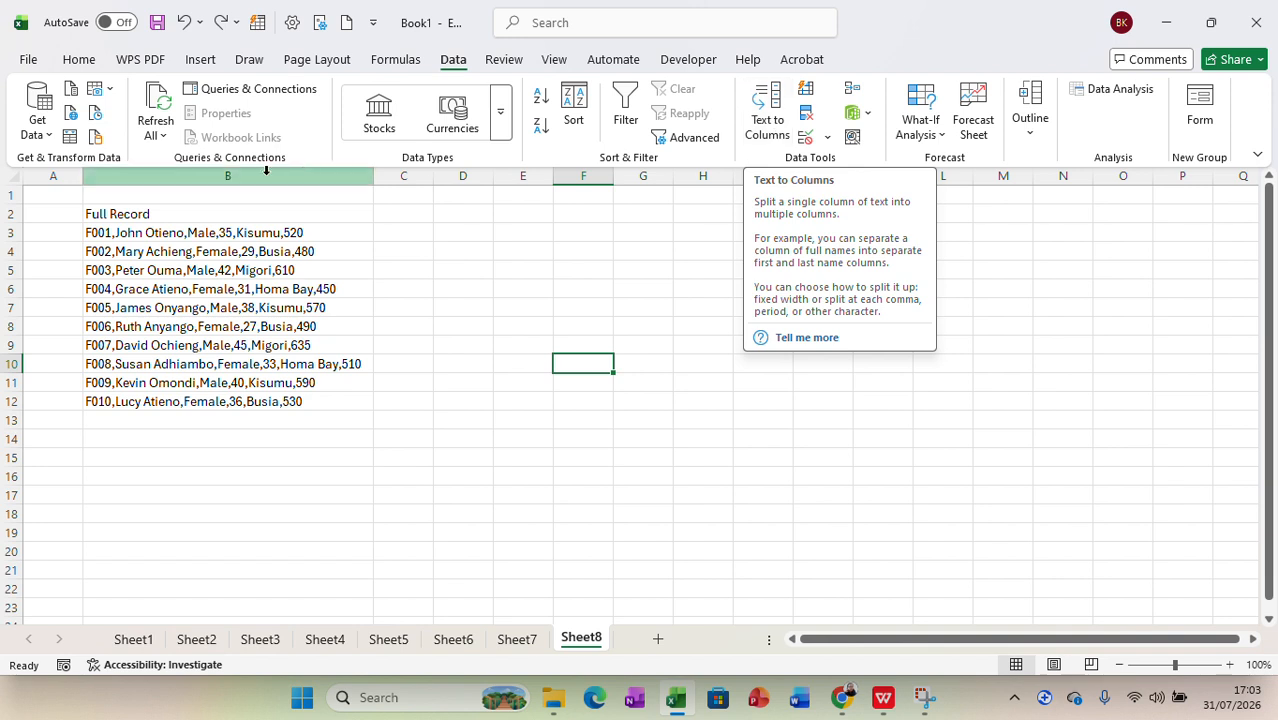
Step: Start Text to Columns on the records in B3:B12 as delimited data and try semicolon and then space instead of comma
{"action": "left_click_drag", "start_coordinate": [112, 233], "coordinate": [270, 401]}
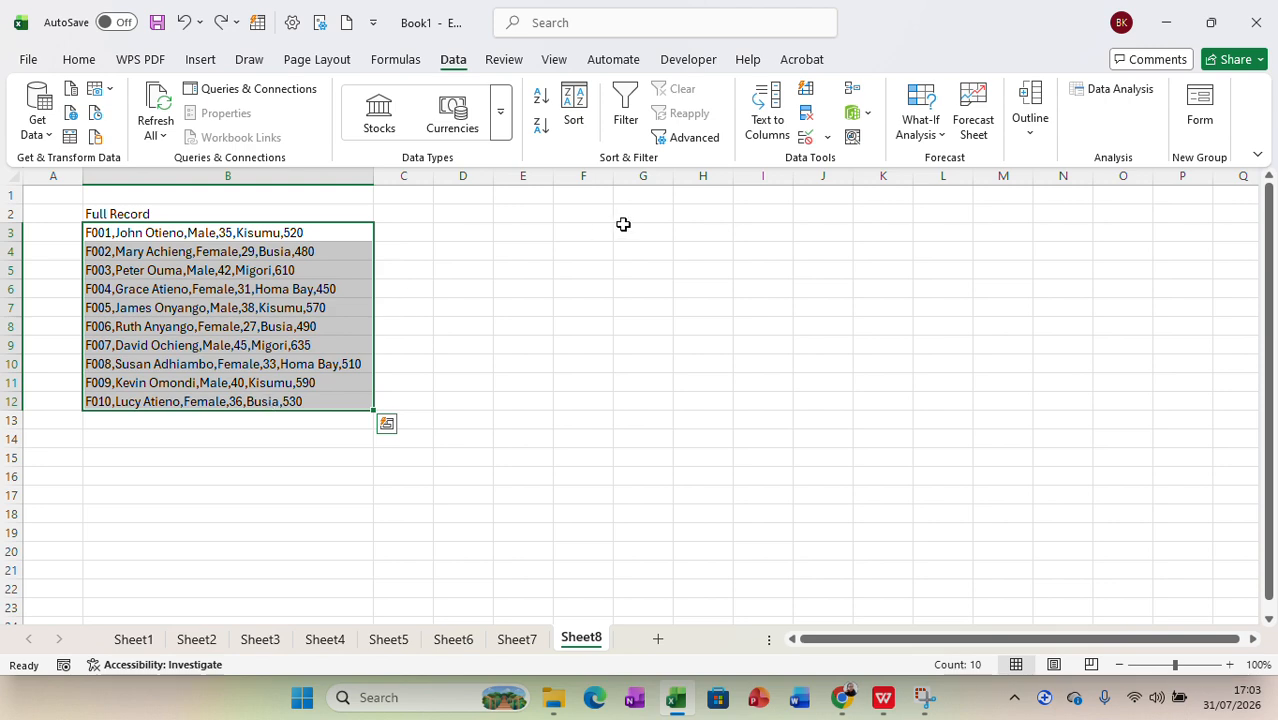
{"action": "left_click", "coordinate": [780, 108]}
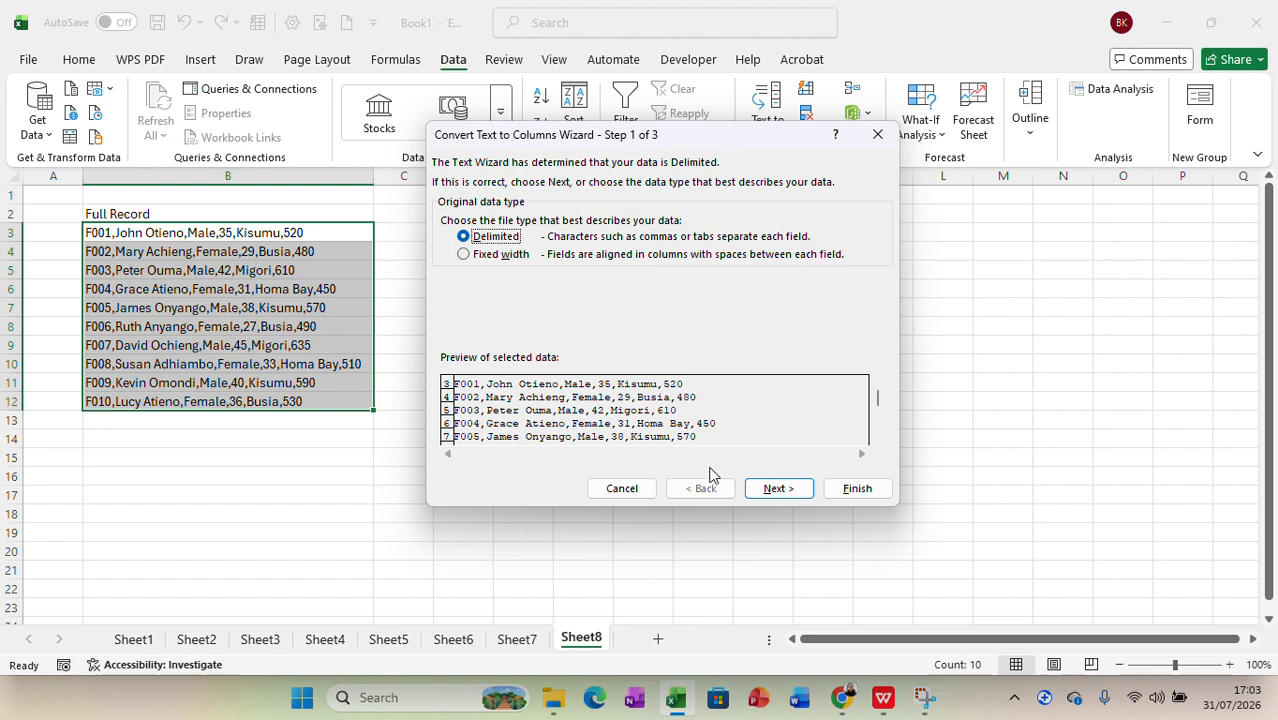
{"action": "left_click", "coordinate": [774, 496]}
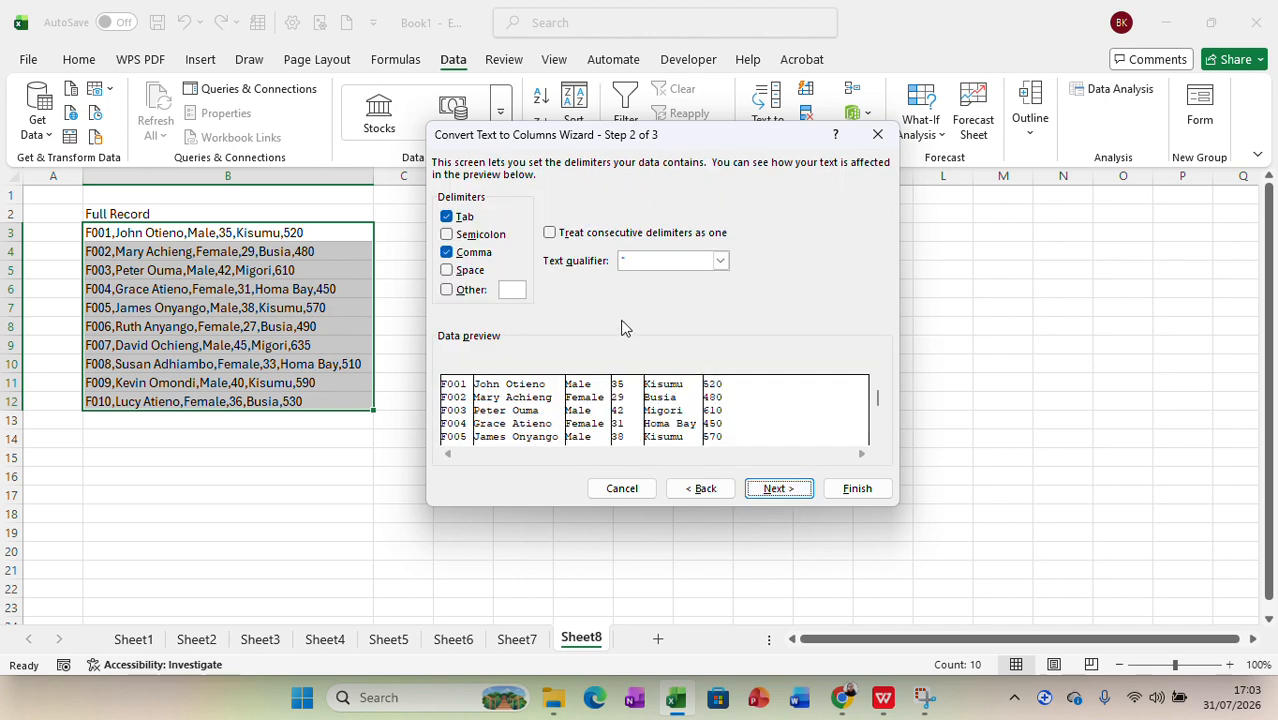
{"action": "left_click", "coordinate": [447, 236]}
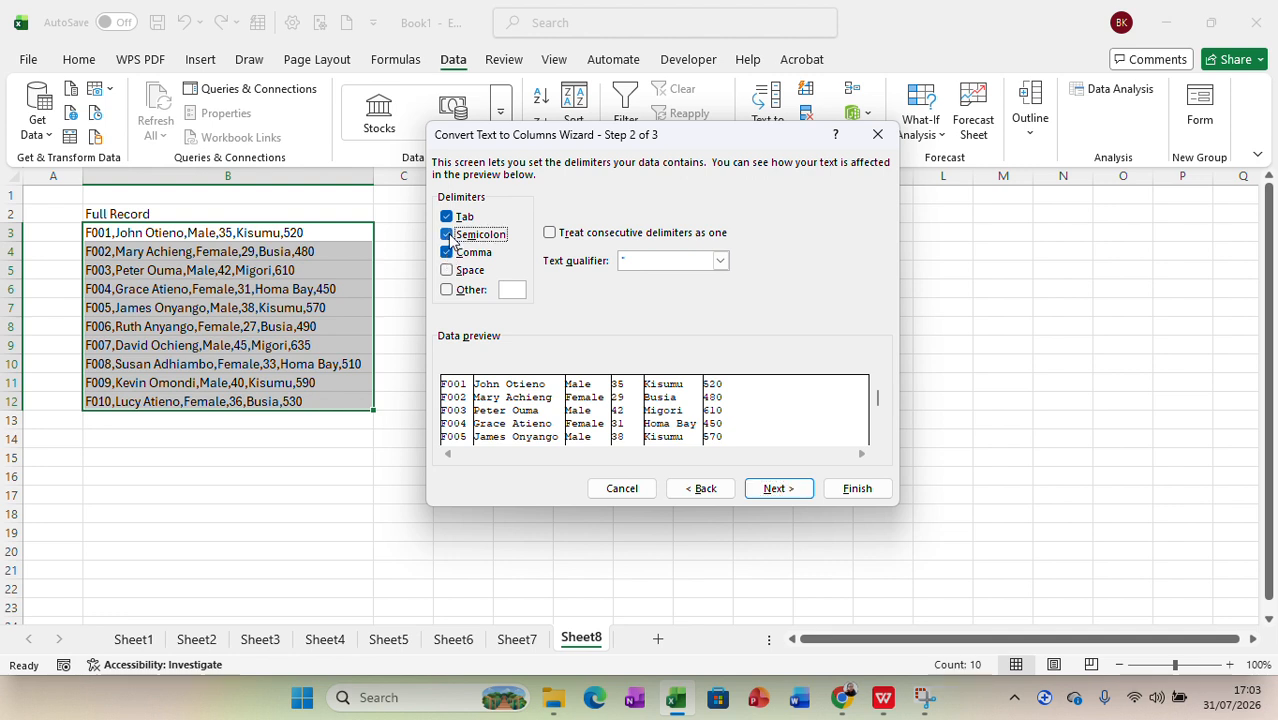
{"action": "left_click", "coordinate": [447, 253]}
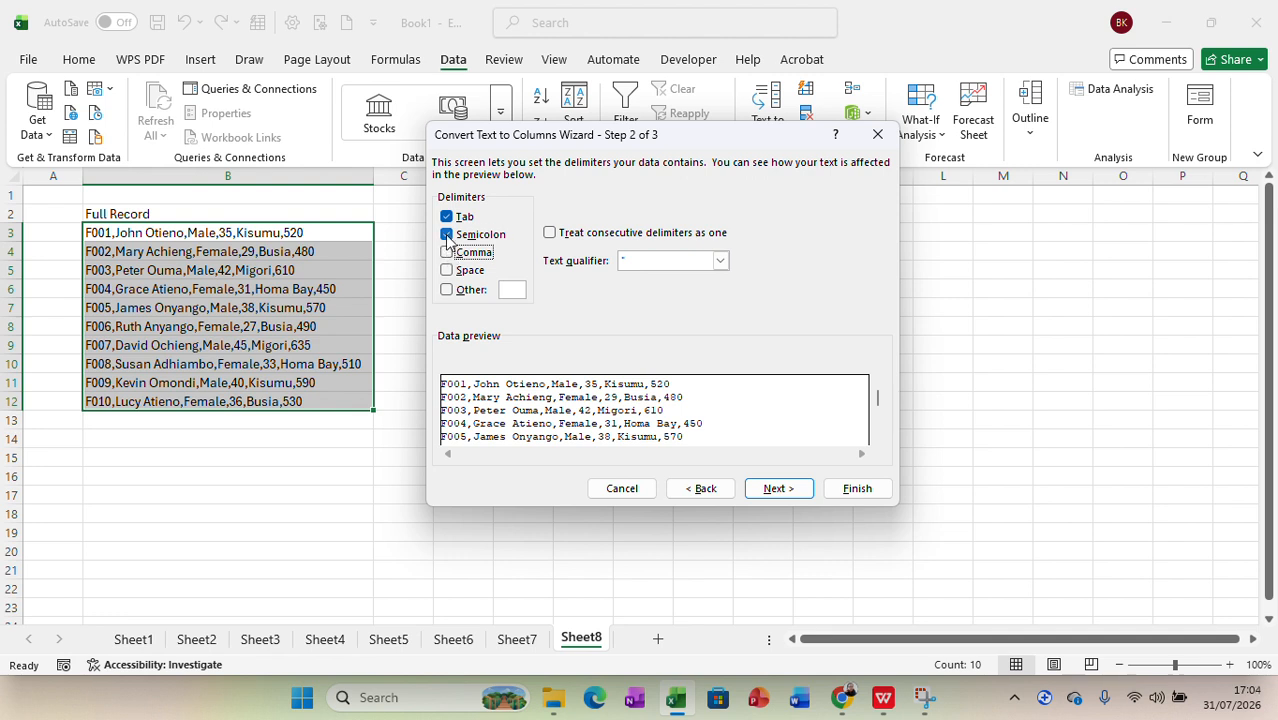
{"action": "left_click", "coordinate": [447, 235]}
{"action": "left_click", "coordinate": [447, 272]}
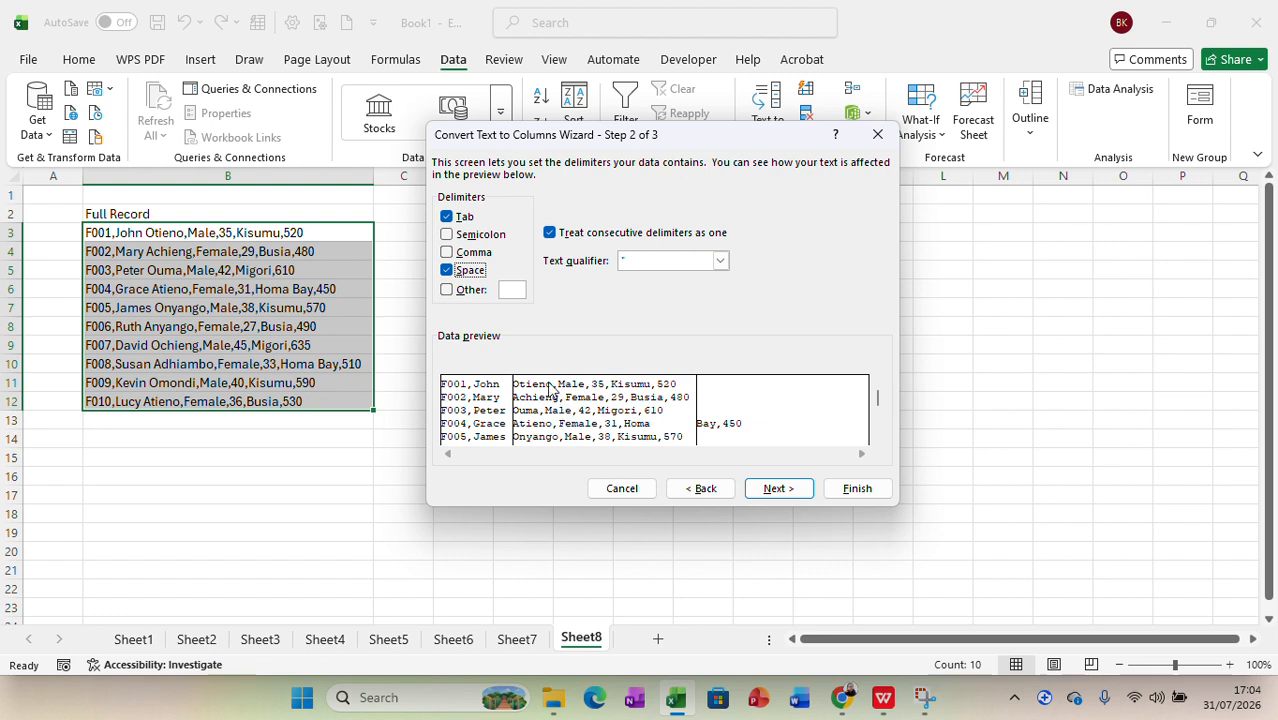
Step: Split the records in place from B3 using tab and comma as delimiters, without space, in General format
{"action": "left_click", "coordinate": [447, 252]}
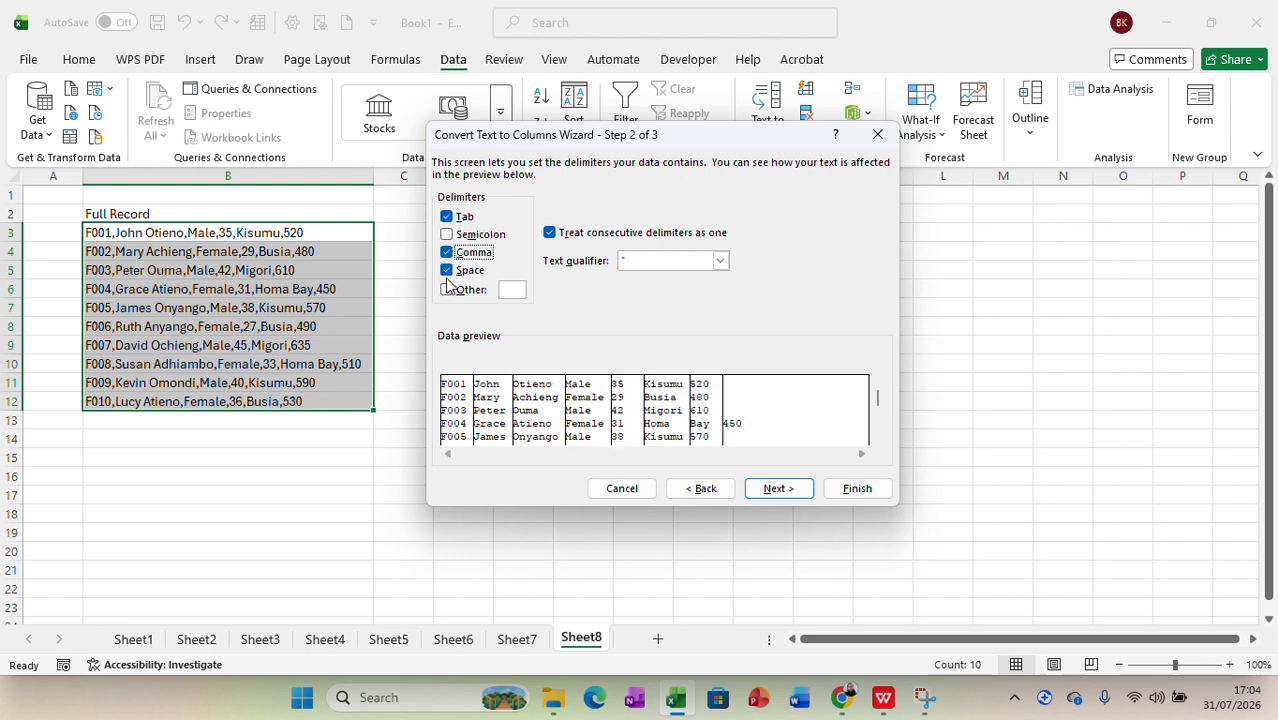
{"action": "left_click", "coordinate": [447, 270]}
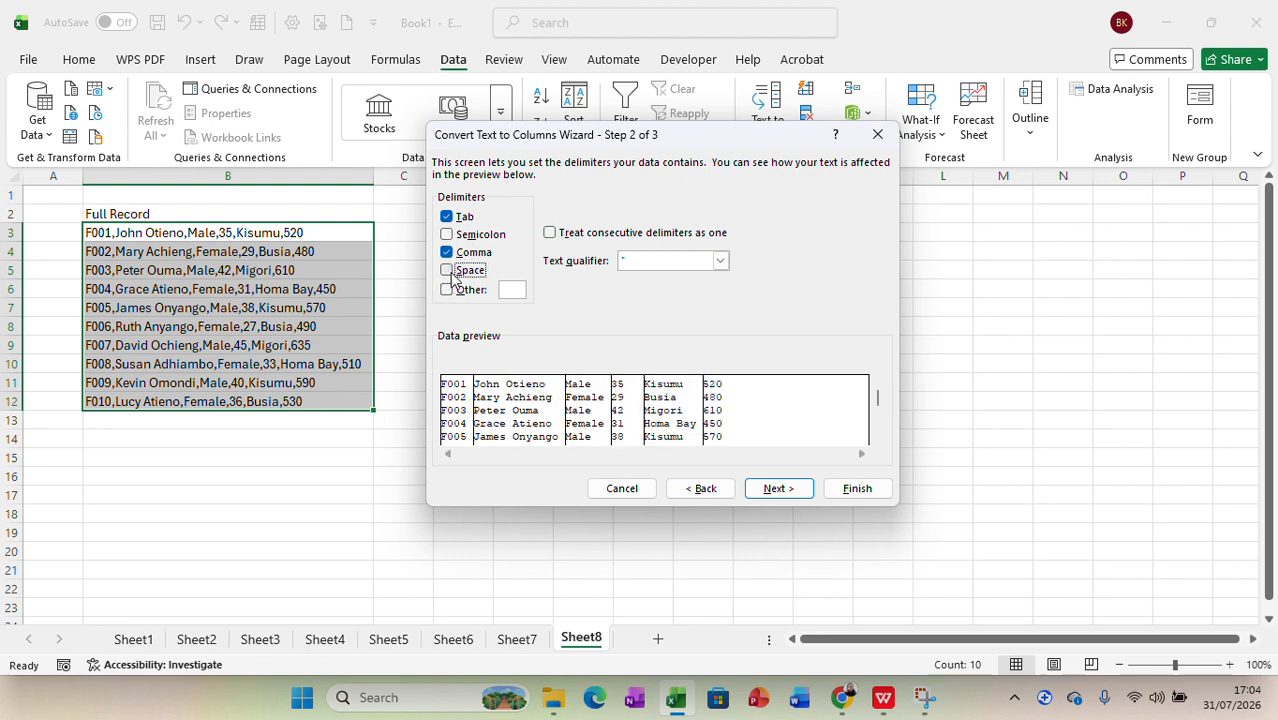
{"action": "left_click", "coordinate": [777, 488]}
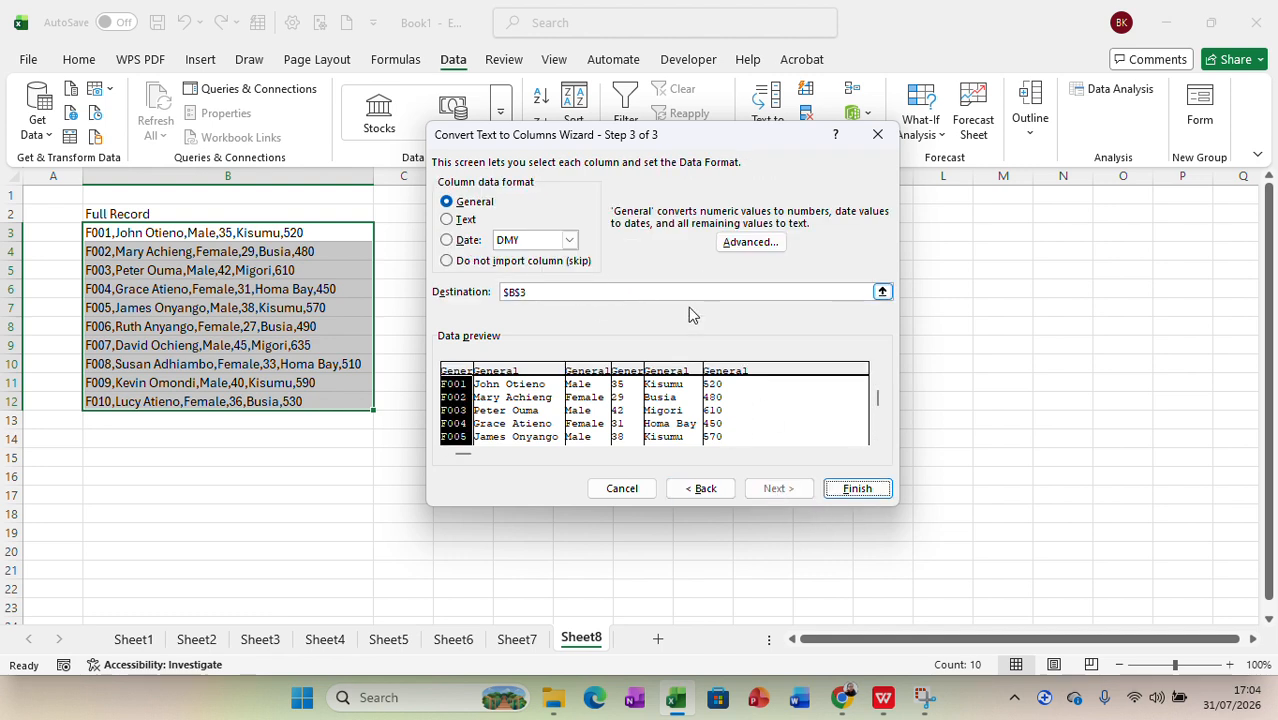
{"action": "left_click", "coordinate": [851, 489]}
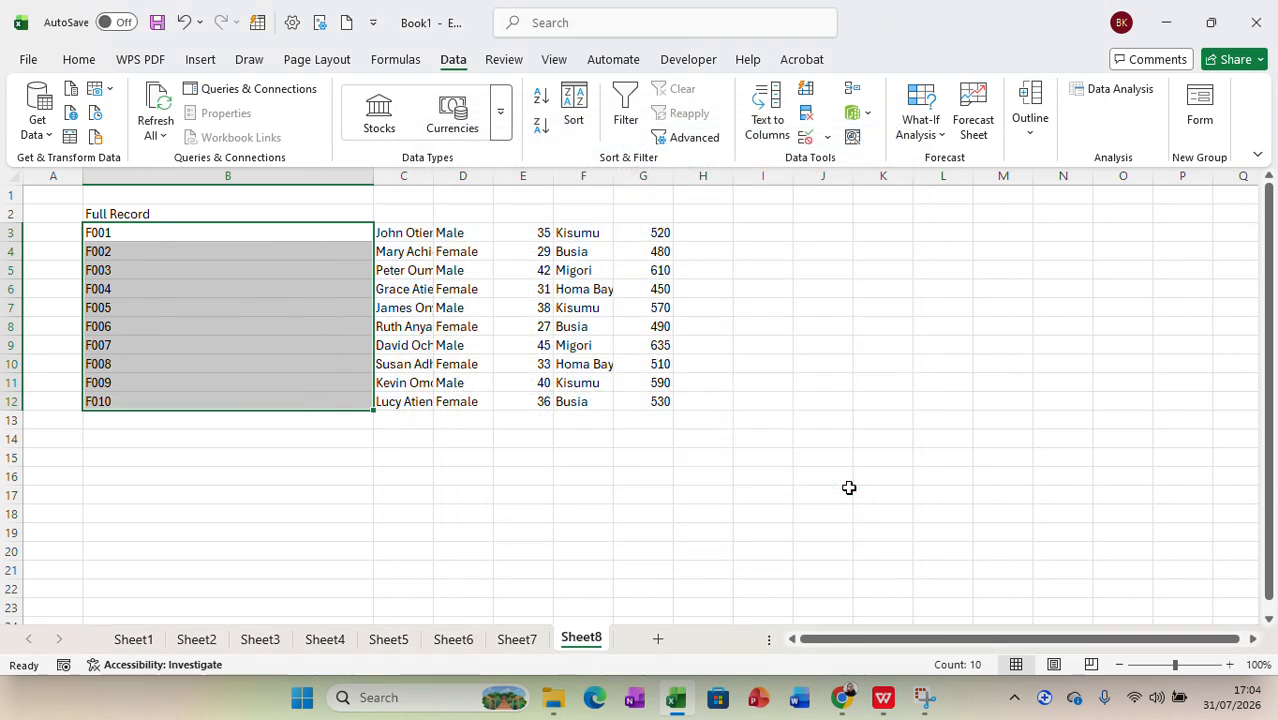
Step: Fit column C's width to its contents, and undo both this resize and the in-place split
{"action": "double_click", "coordinate": [433, 176]}
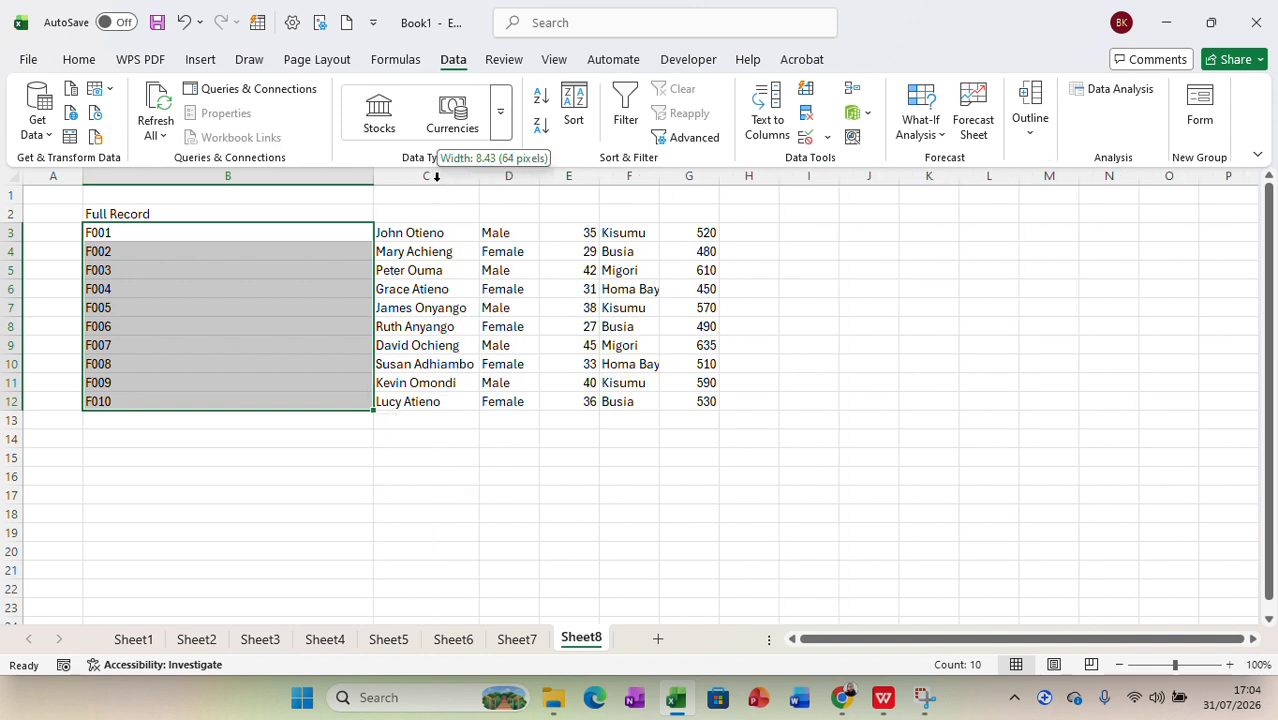
{"action": "left_click", "coordinate": [822, 320]}
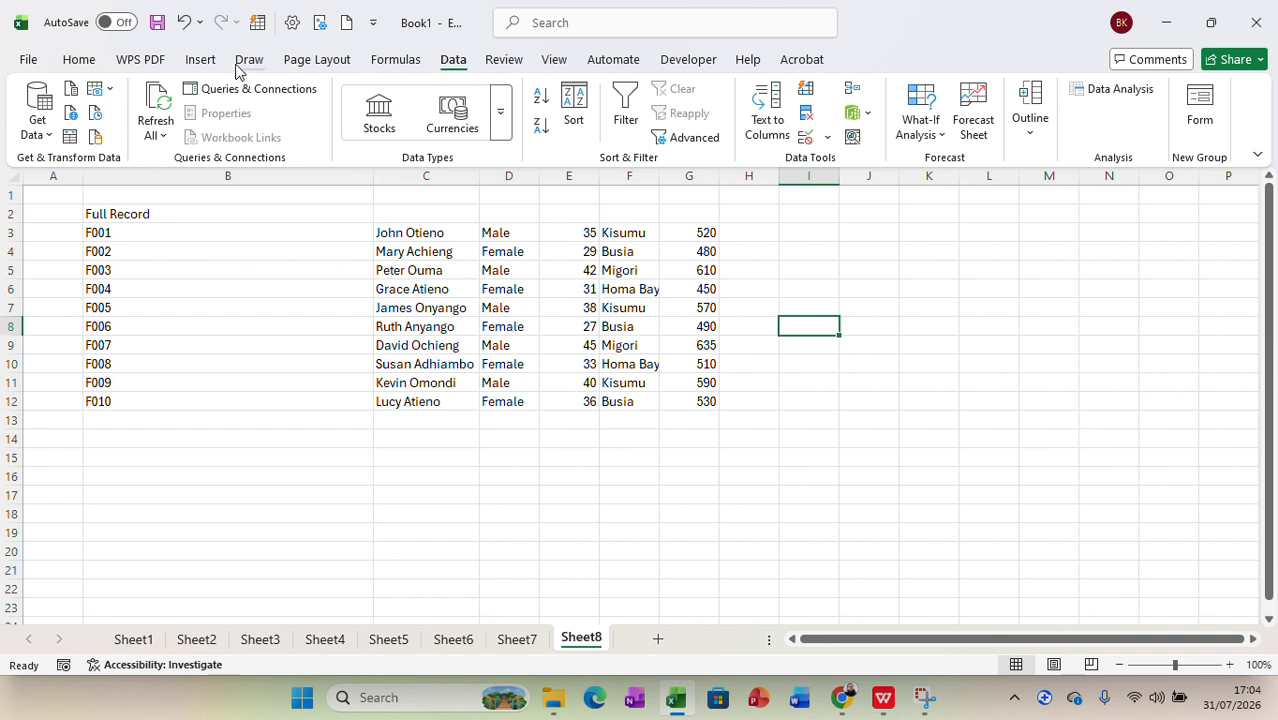
{"action": "left_click", "coordinate": [186, 24]}
{"action": "left_click", "coordinate": [186, 24]}
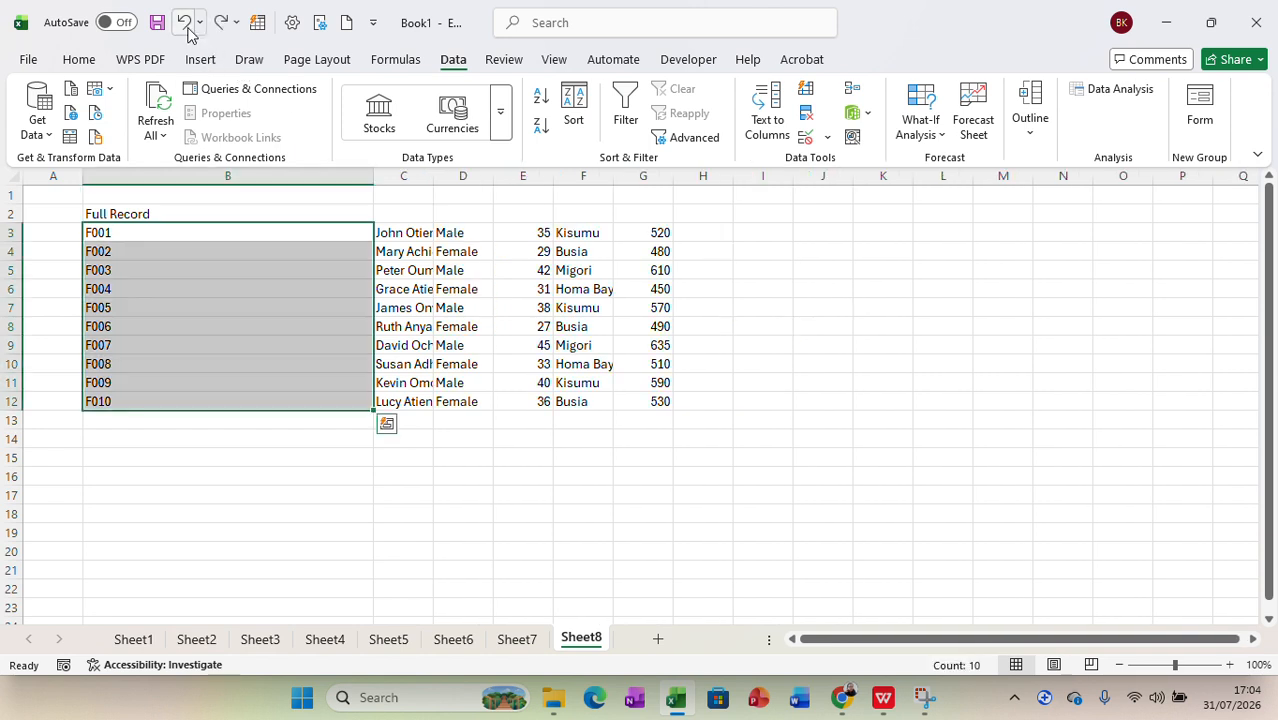
Step: Split the records in B3:B12 with Text to Columns, delimited by comma, with $L$4 as the destination
{"action": "left_click", "coordinate": [766, 122]}
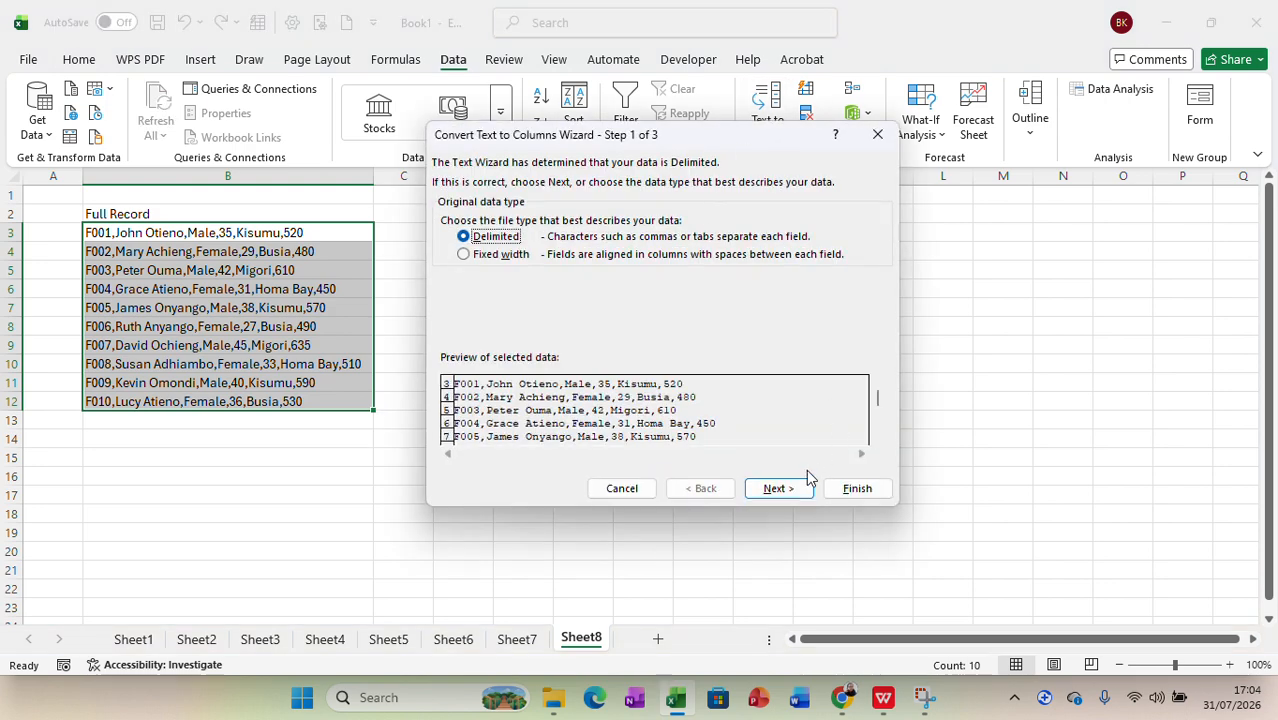
{"action": "left_click", "coordinate": [785, 488]}
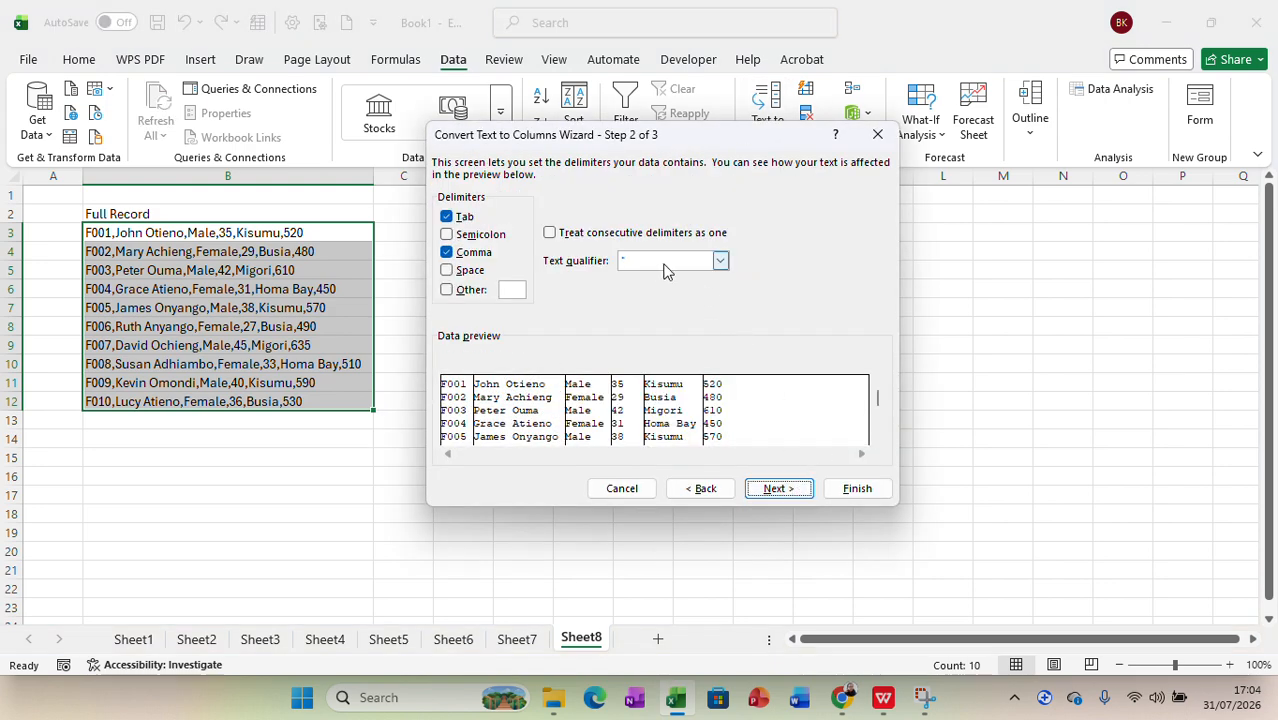
{"action": "left_click", "coordinate": [779, 489]}
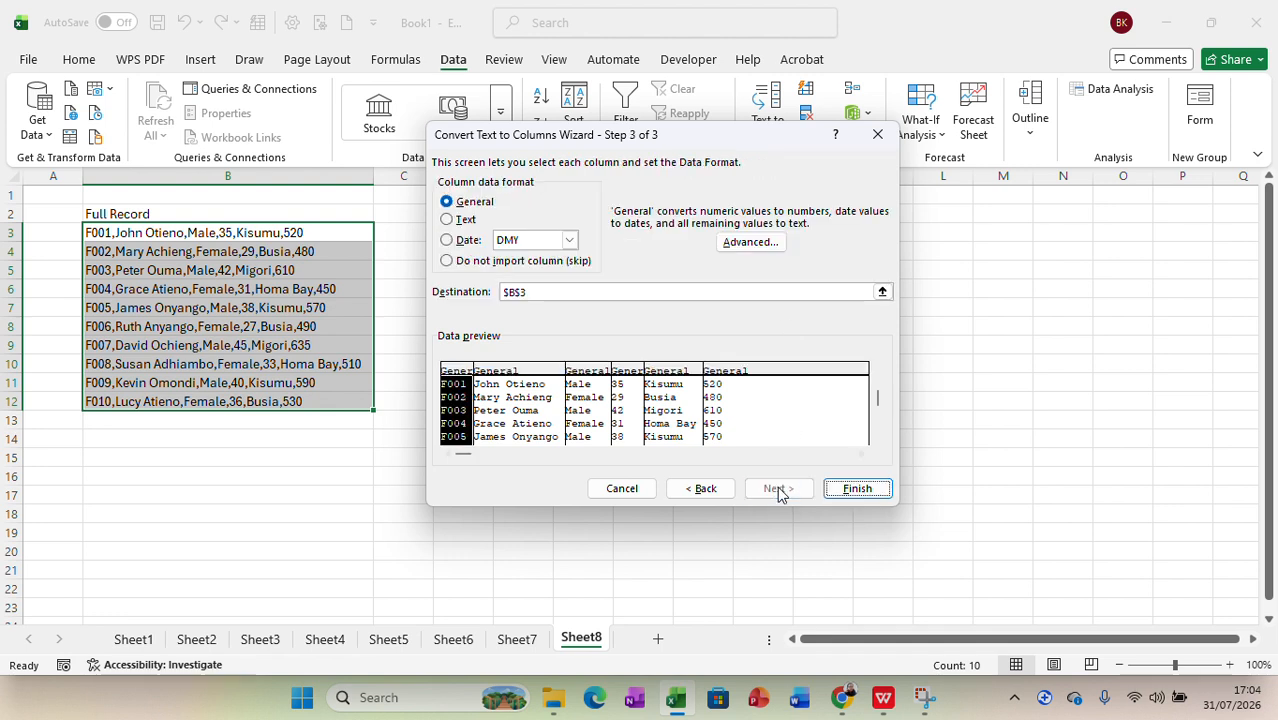
{"action": "left_click", "coordinate": [626, 296]}
{"action": "key", "text": "BackSpace"}
{"action": "key", "text": "BackSpace"}
{"action": "key", "text": "BackSpace"}
{"action": "key", "text": "BackSpace"}
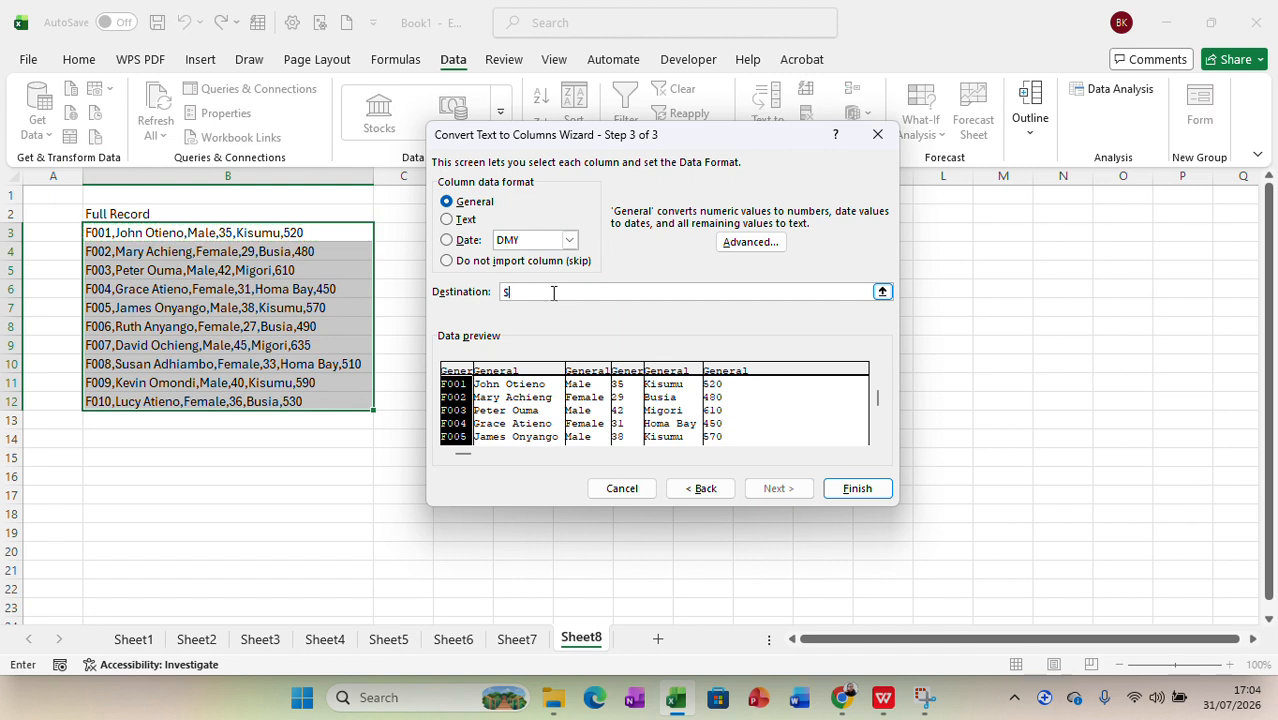
{"action": "left_click", "coordinate": [945, 247]}
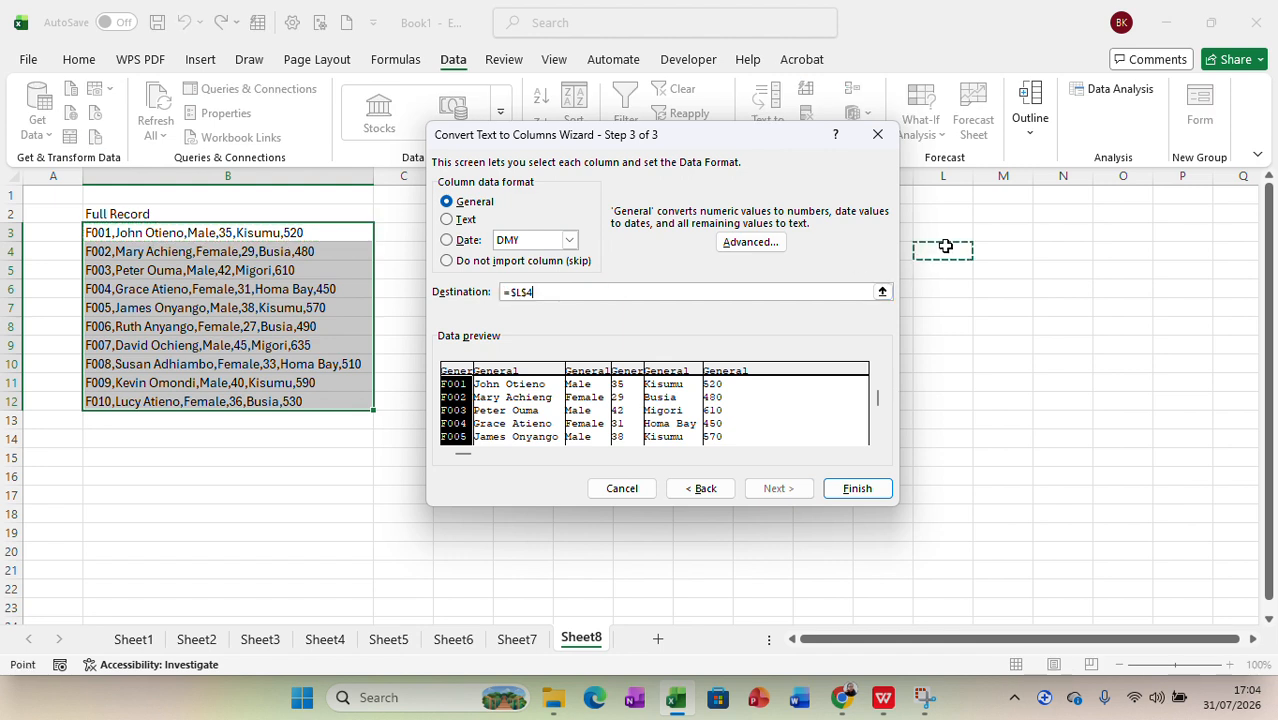
{"action": "left_click", "coordinate": [851, 490]}
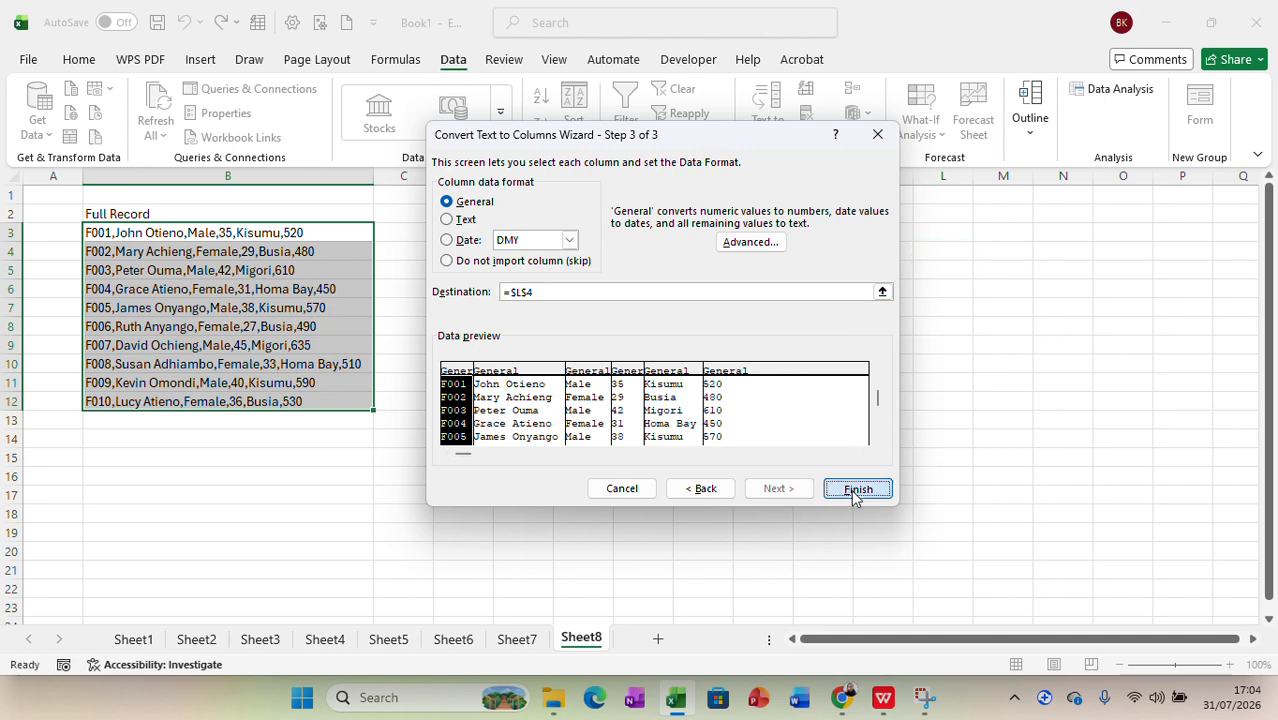
Step: Delete the empty columns D through J and fit column F's width to the names
{"action": "mouse_move", "coordinate": [878, 642]}
{"action": "left_mouse_down"}
{"action": "mouse_move", "coordinate": [928, 645]}
{"action": "mouse_move", "coordinate": [826, 645]}
{"action": "mouse_move", "coordinate": [862, 645]}
{"action": "left_mouse_up"}
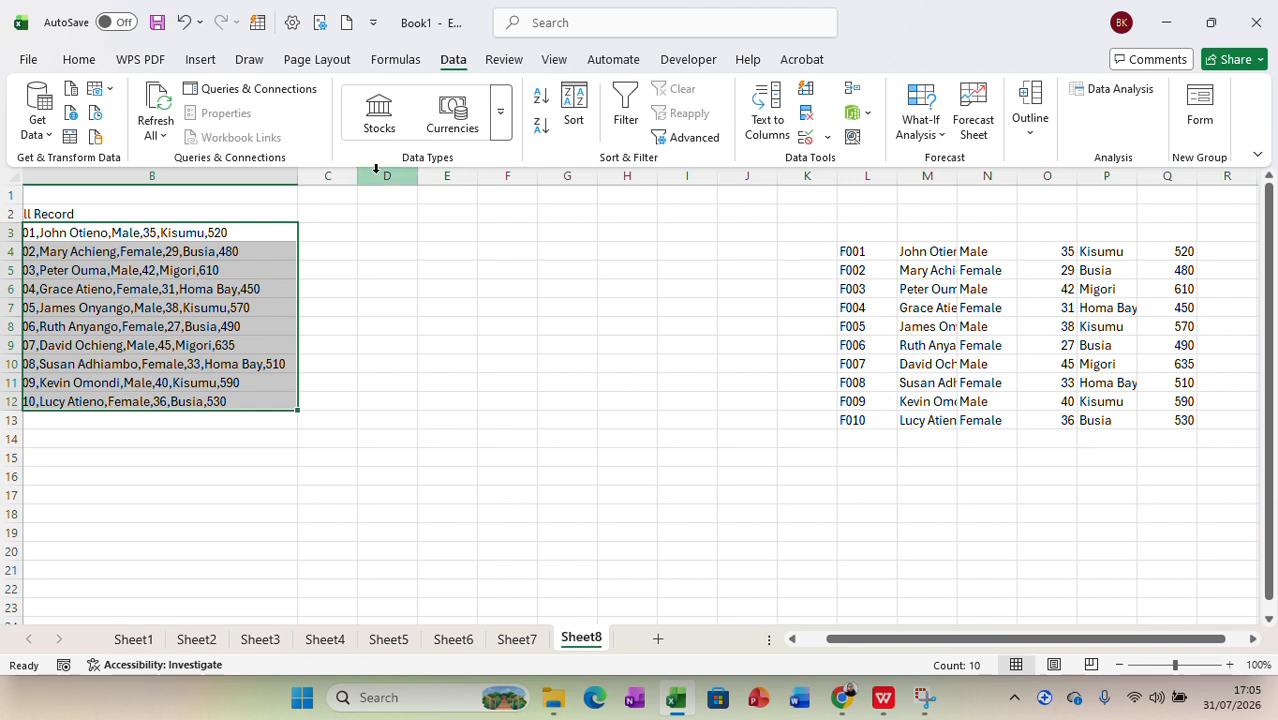
{"action": "left_click_drag", "start_coordinate": [376, 176], "coordinate": [720, 287]}
{"action": "right_click", "coordinate": [720, 287]}
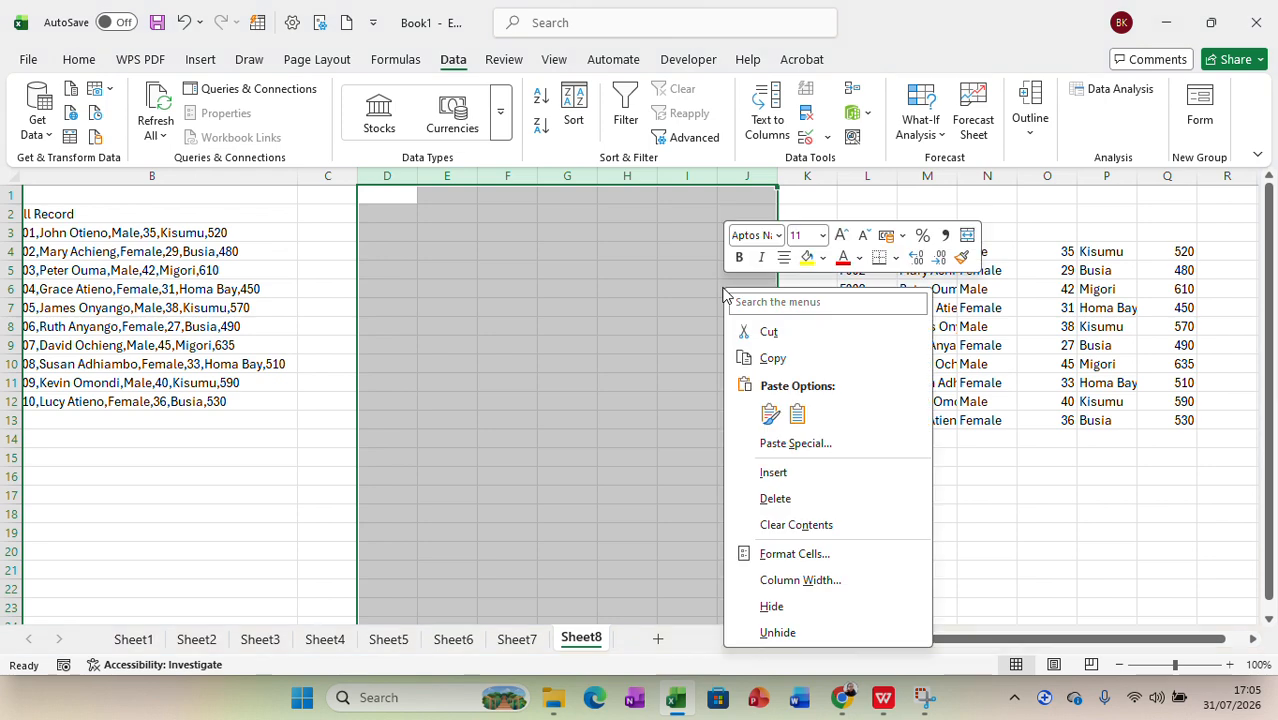
{"action": "left_click", "coordinate": [790, 498]}
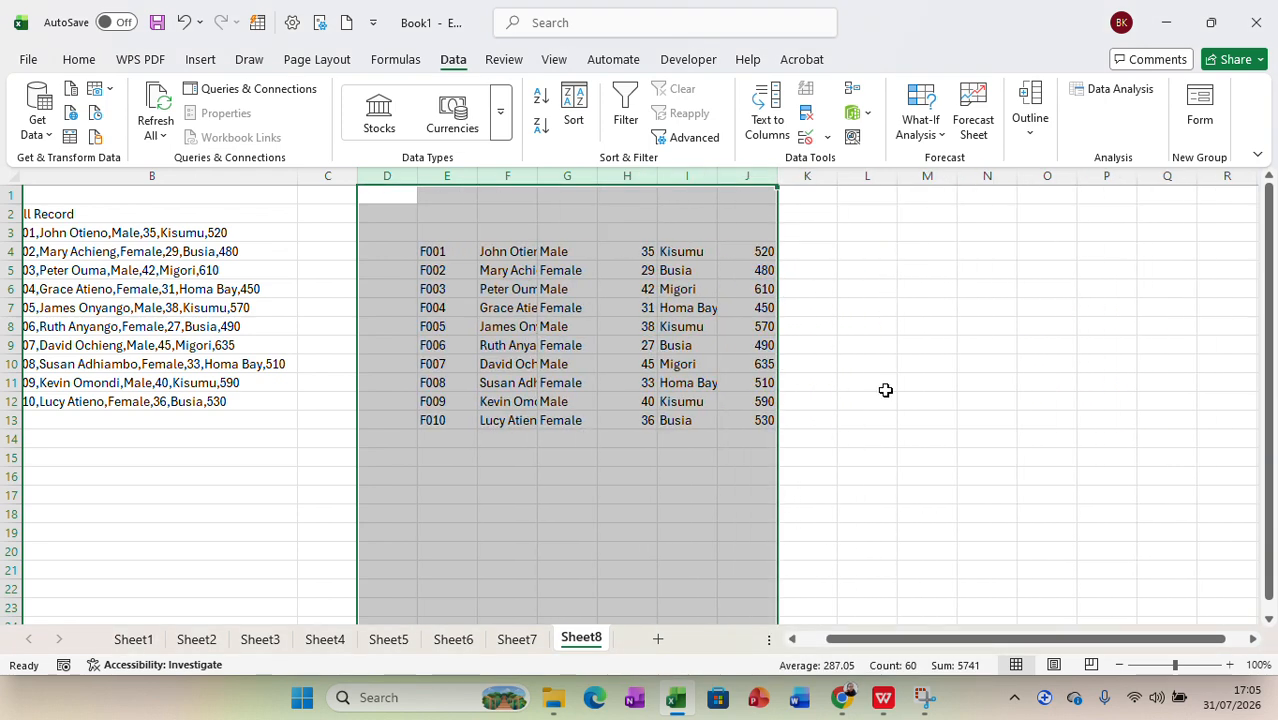
{"action": "left_click", "coordinate": [884, 386]}
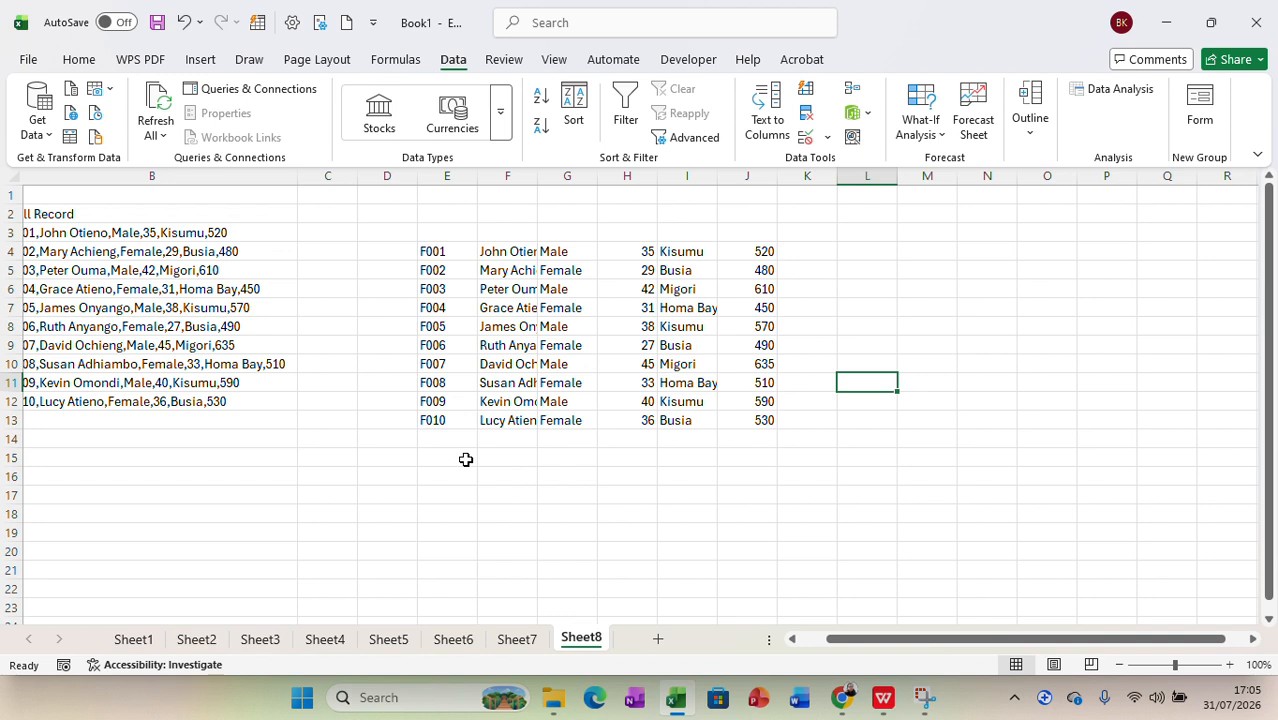
{"action": "double_click", "coordinate": [537, 177]}
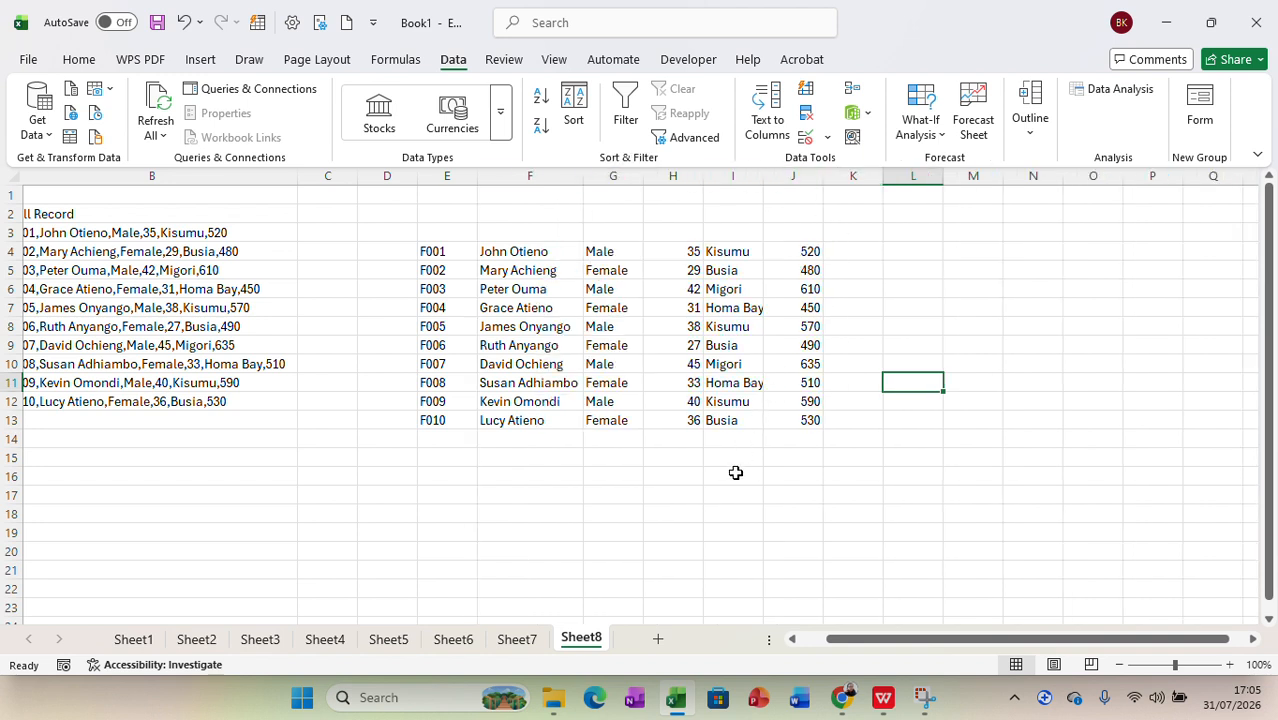
Step: Enter the headers "ID" in E3 and "Name of the Person" in F3, and fit column F to its header
{"action": "left_click", "coordinate": [447, 233]}
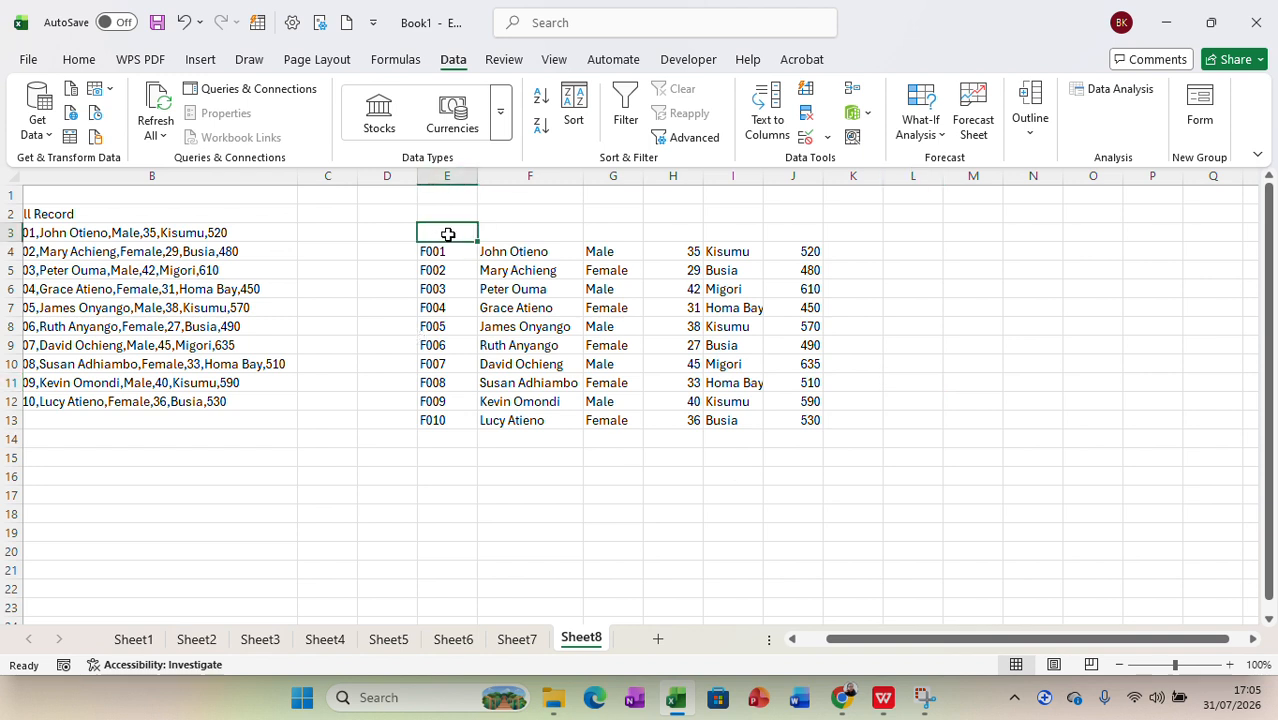
{"action": "type", "text": "ID"}
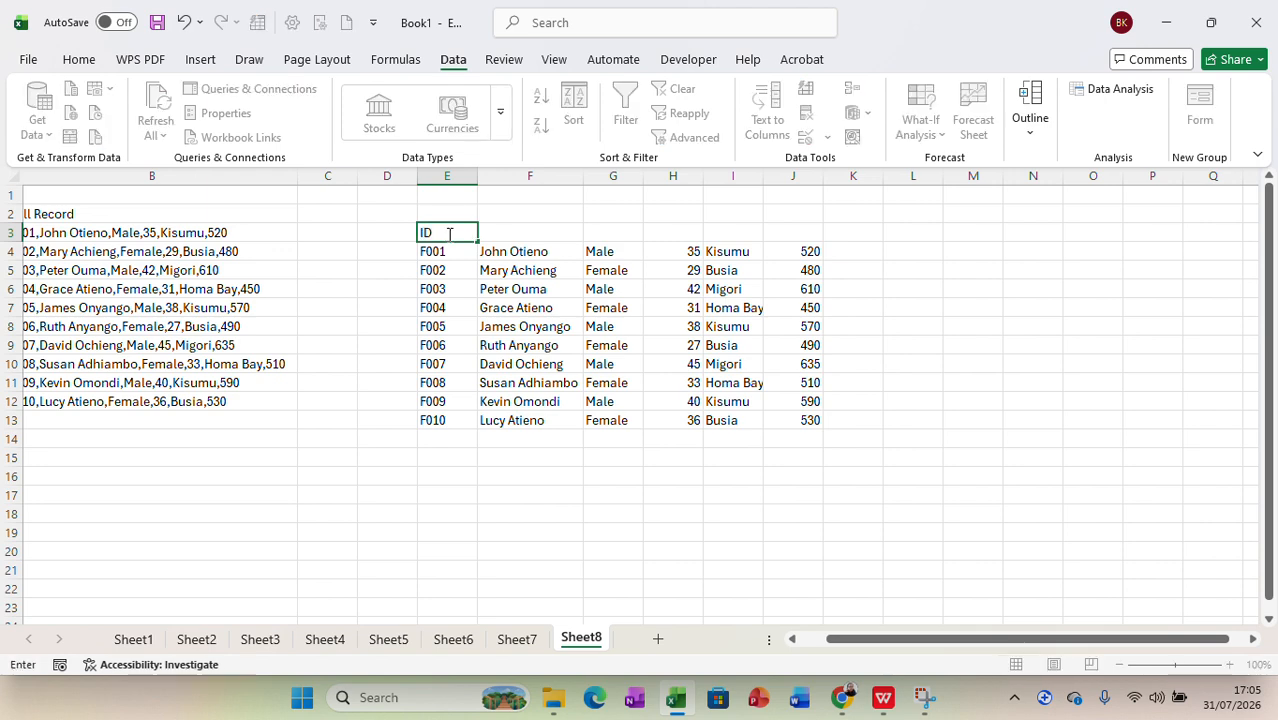
{"action": "left_click", "coordinate": [492, 236]}
{"action": "type", "text": "N"}
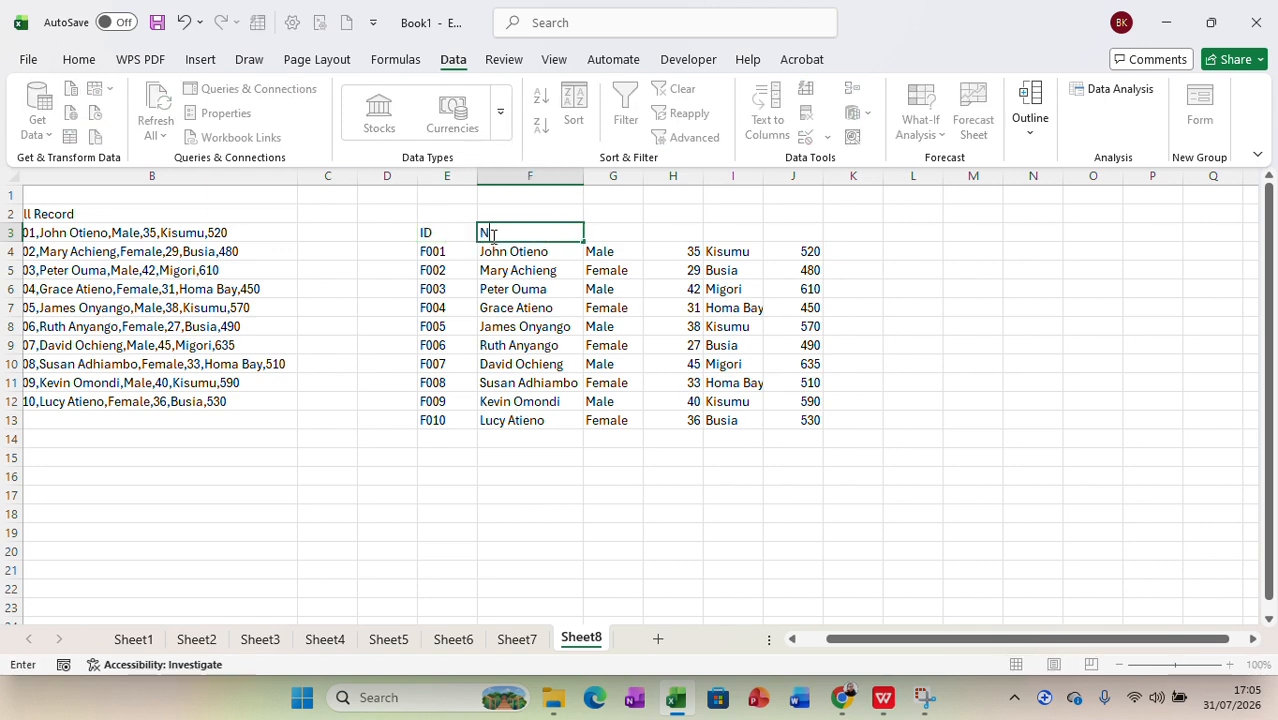
{"action": "type", "text": "ame of the Pers"}
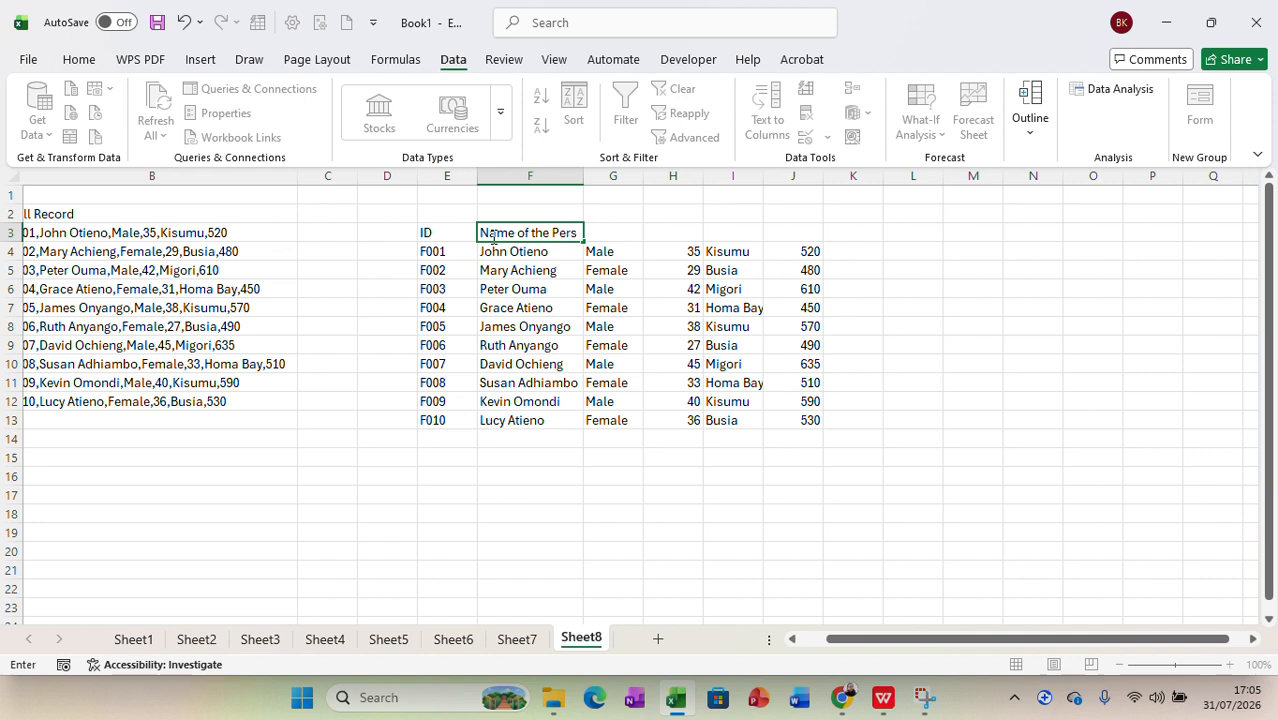
{"action": "type", "text": "on"}
{"action": "left_click", "coordinate": [698, 251]}
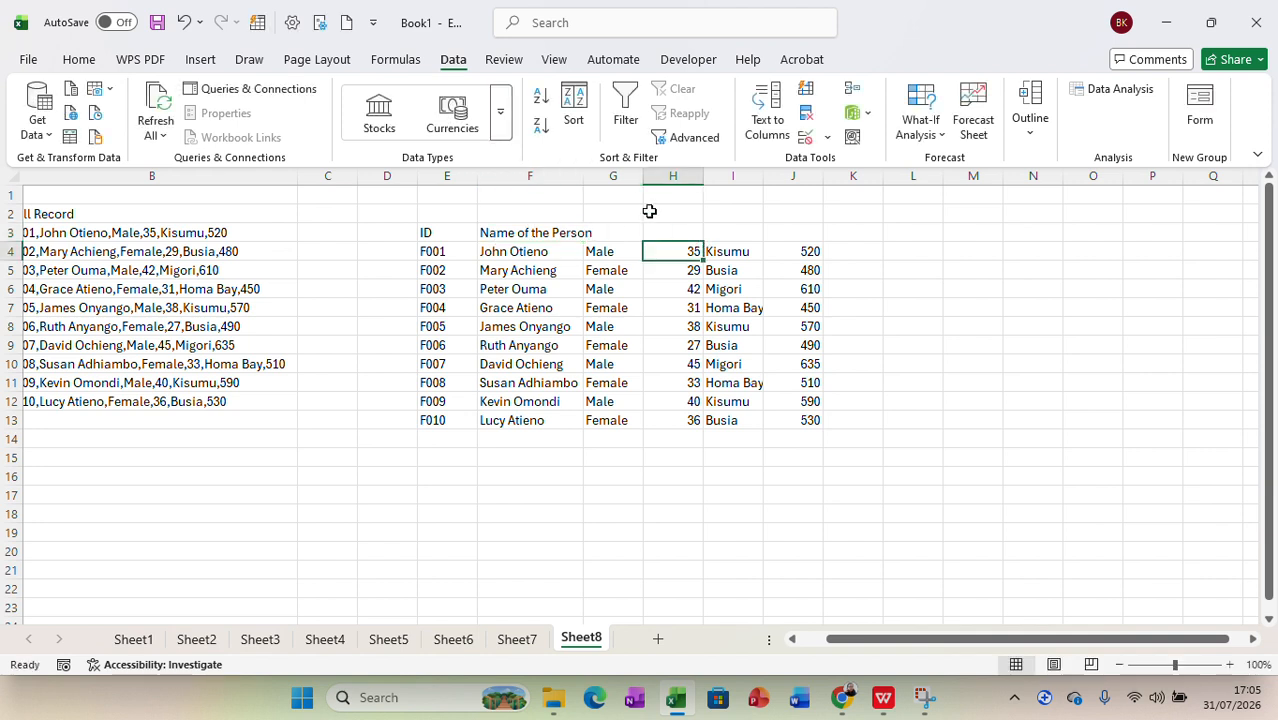
{"action": "double_click", "coordinate": [583, 176]}
Step: Enter the headers "Gender" in G3, "Age" in H3 and "Location" in I3
{"action": "left_click", "coordinate": [628, 233]}
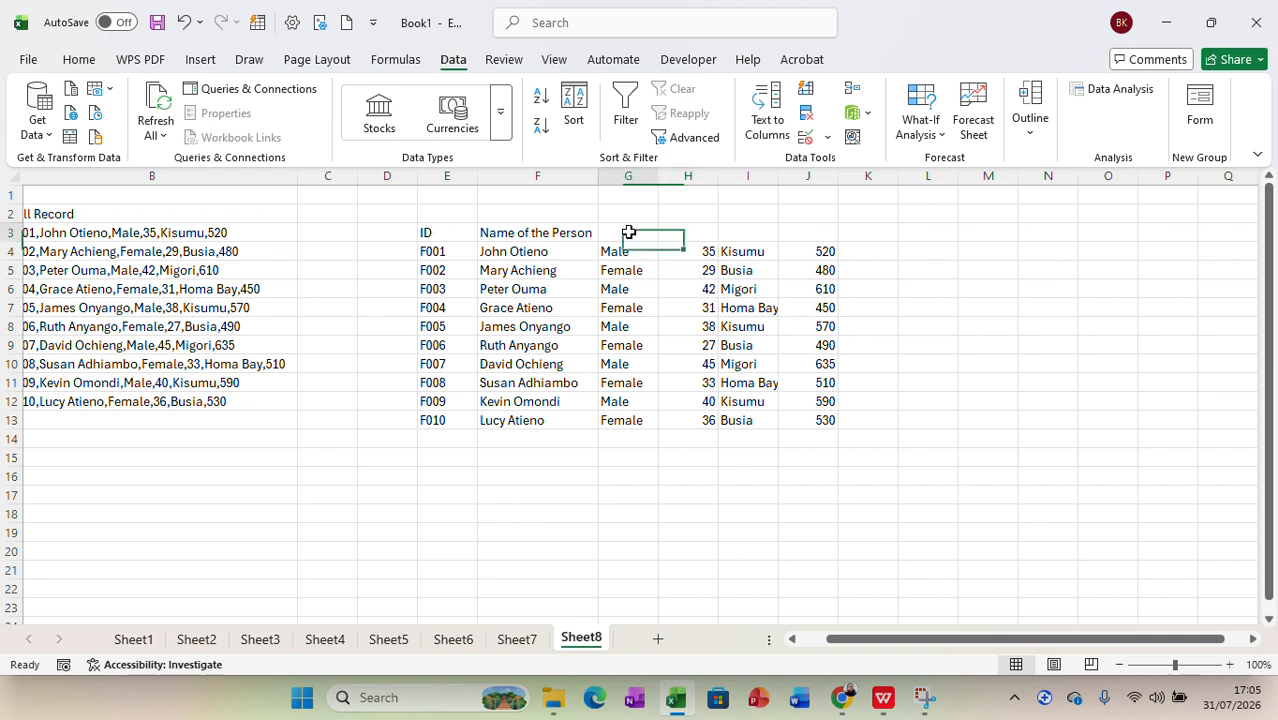
{"action": "type", "text": "Gender"}
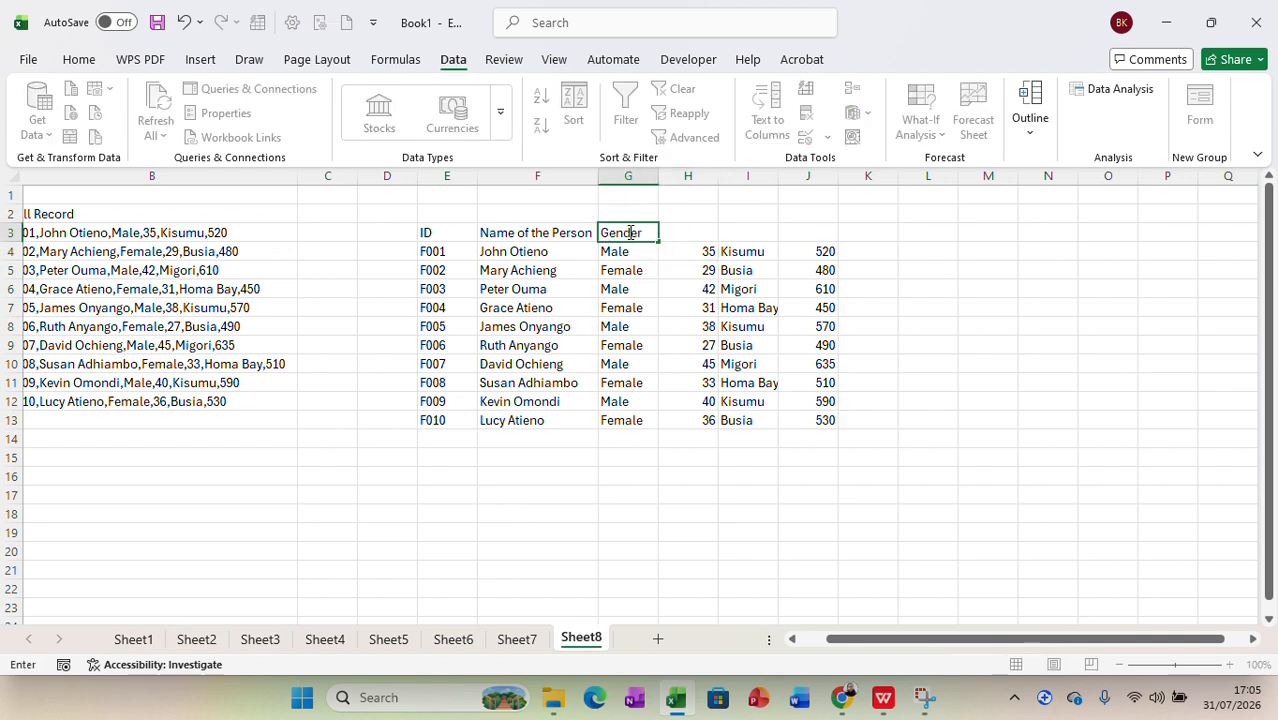
{"action": "left_click", "coordinate": [679, 232]}
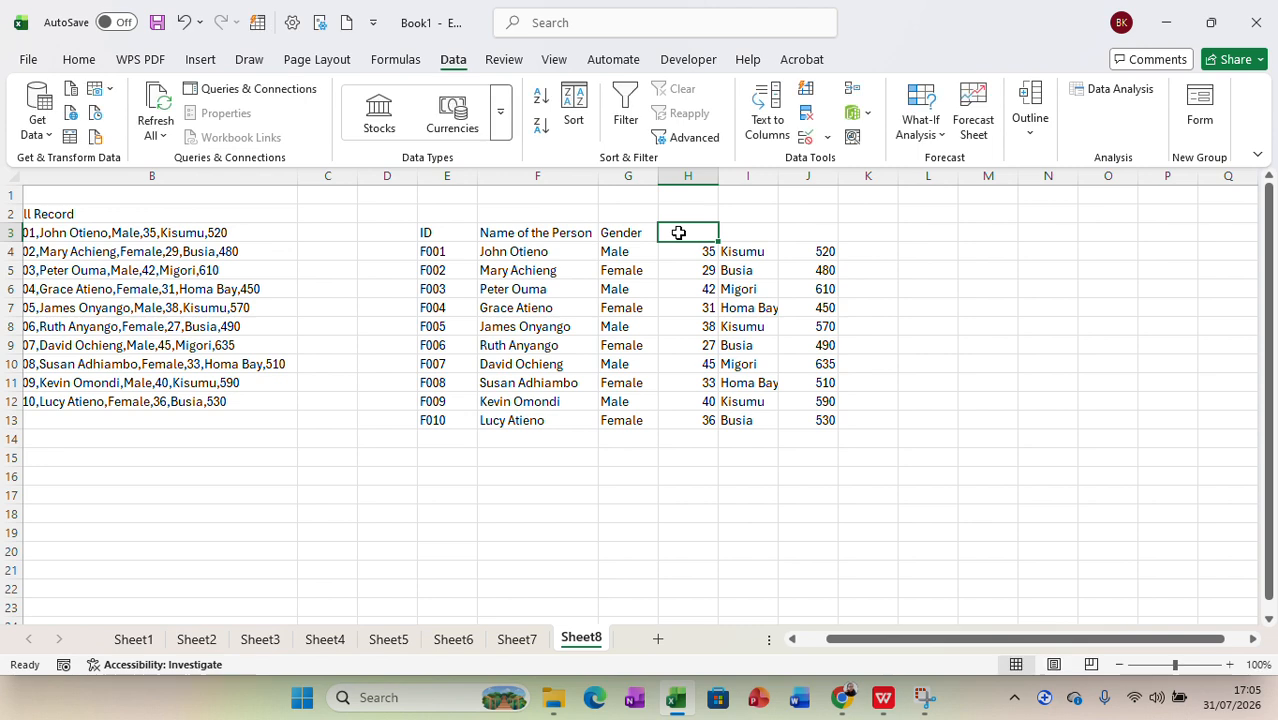
{"action": "type", "text": "Age"}
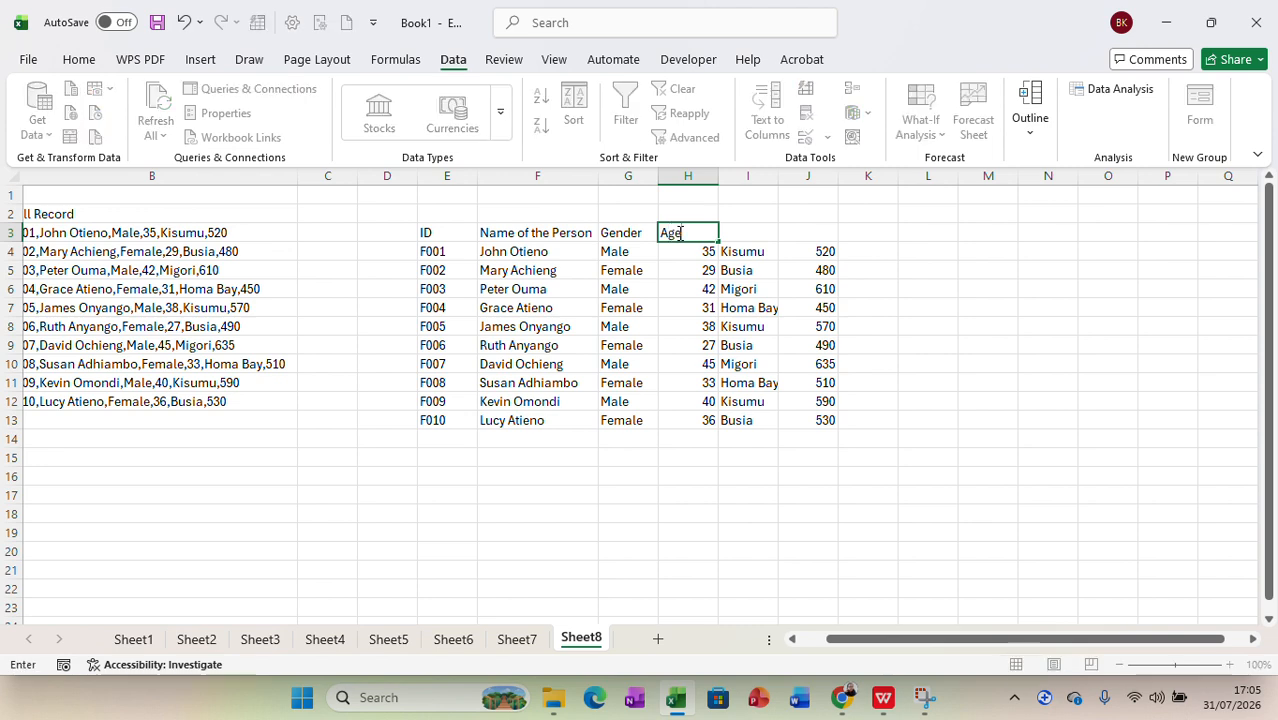
{"action": "left_click", "coordinate": [738, 232]}
{"action": "type", "text": "Loca"}
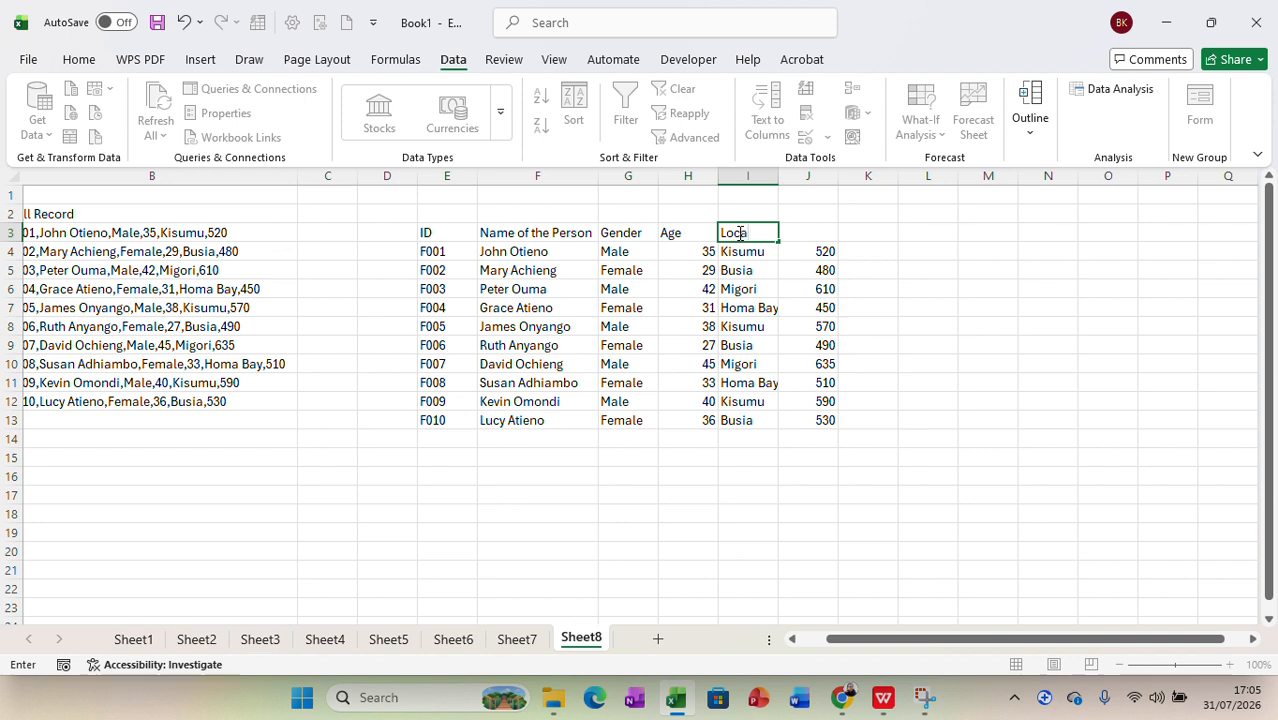
{"action": "type", "text": "tion"}
{"action": "left_click", "coordinate": [810, 236]}
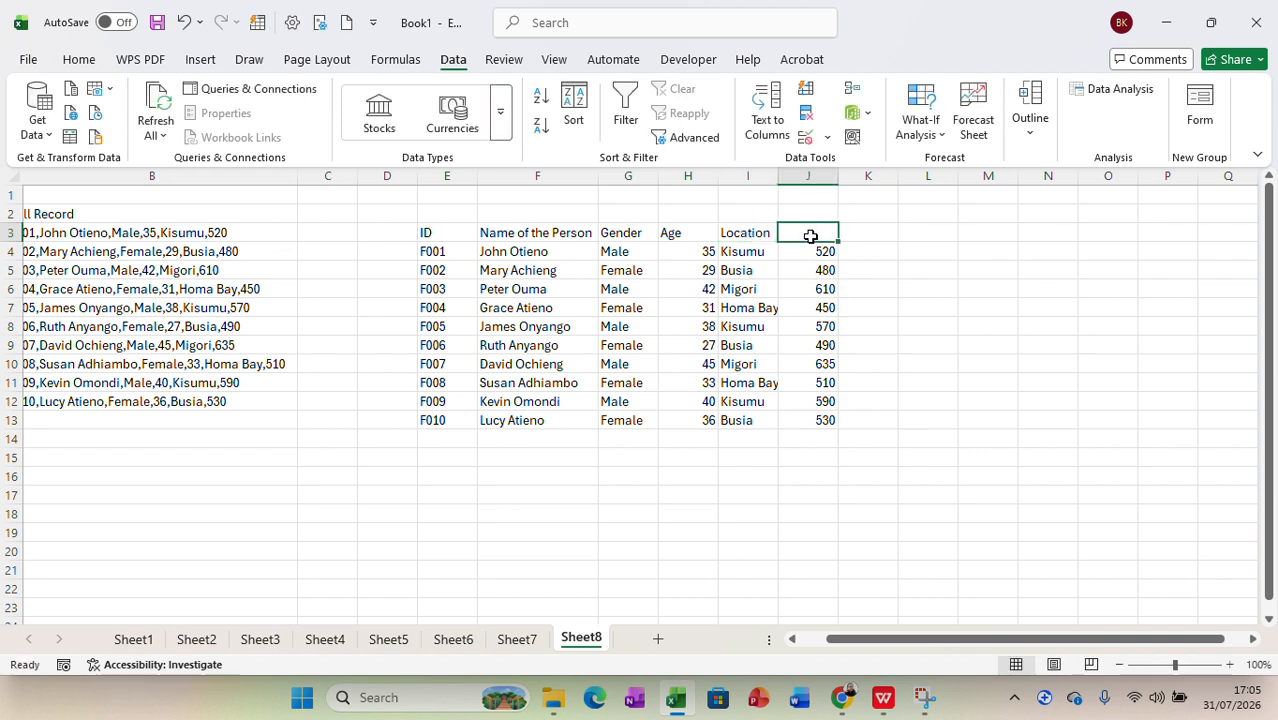
Step: Enter the header "Income" in J3
{"action": "type", "text": "Incom"}
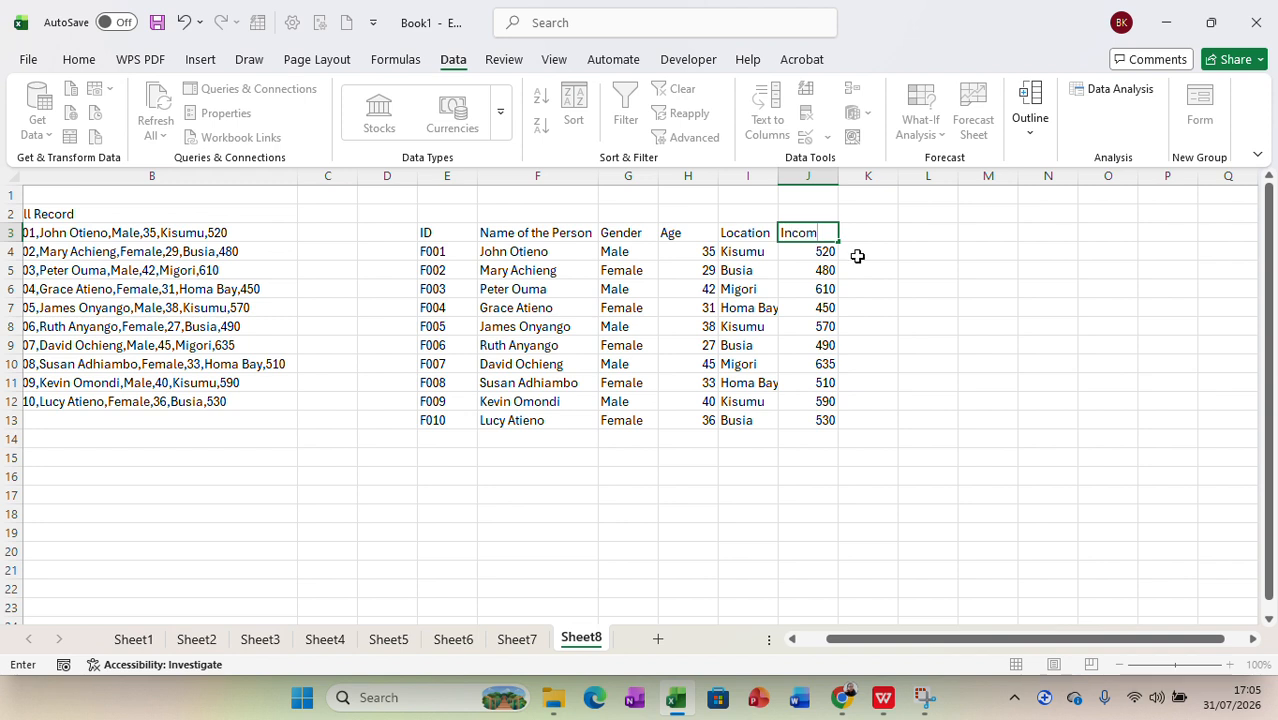
{"action": "type", "text": "e"}
{"action": "left_click", "coordinate": [888, 322]}
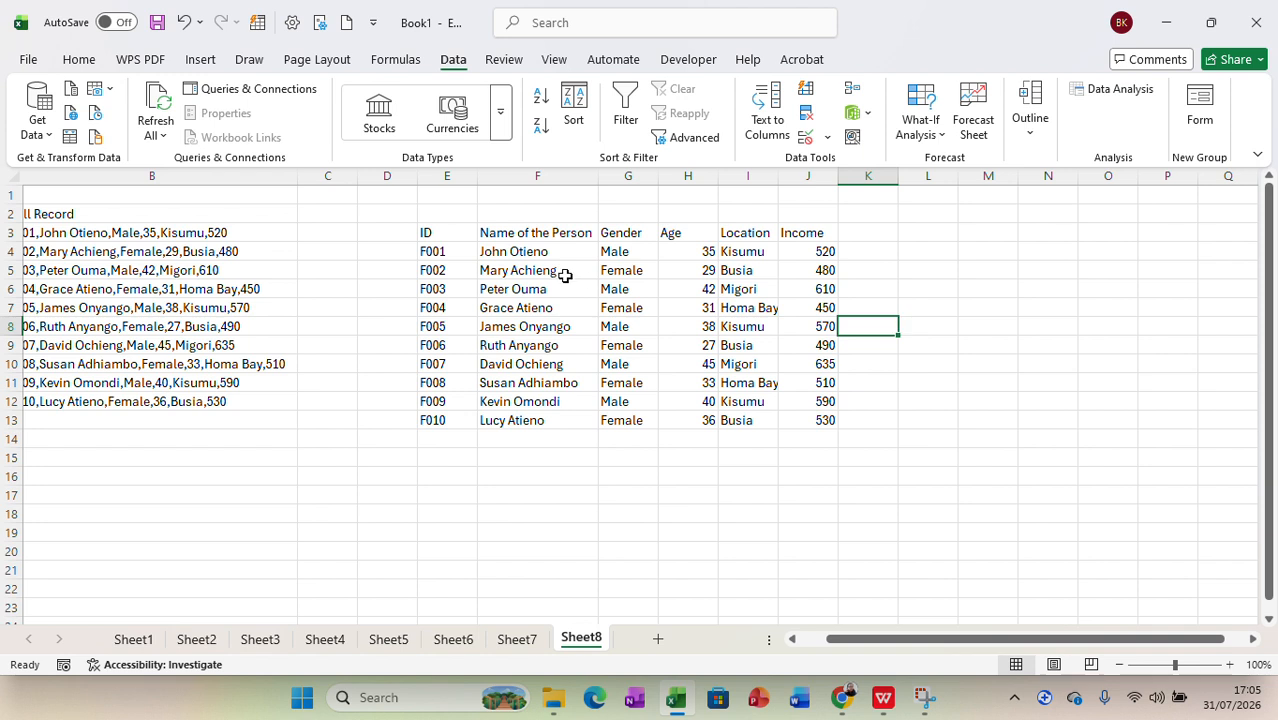
Step: Convert the range E3:J13 into an Excel table with its first row as headers
{"action": "left_click_drag", "start_coordinate": [448, 238], "coordinate": [806, 410]}
{"action": "left_click", "coordinate": [442, 231]}
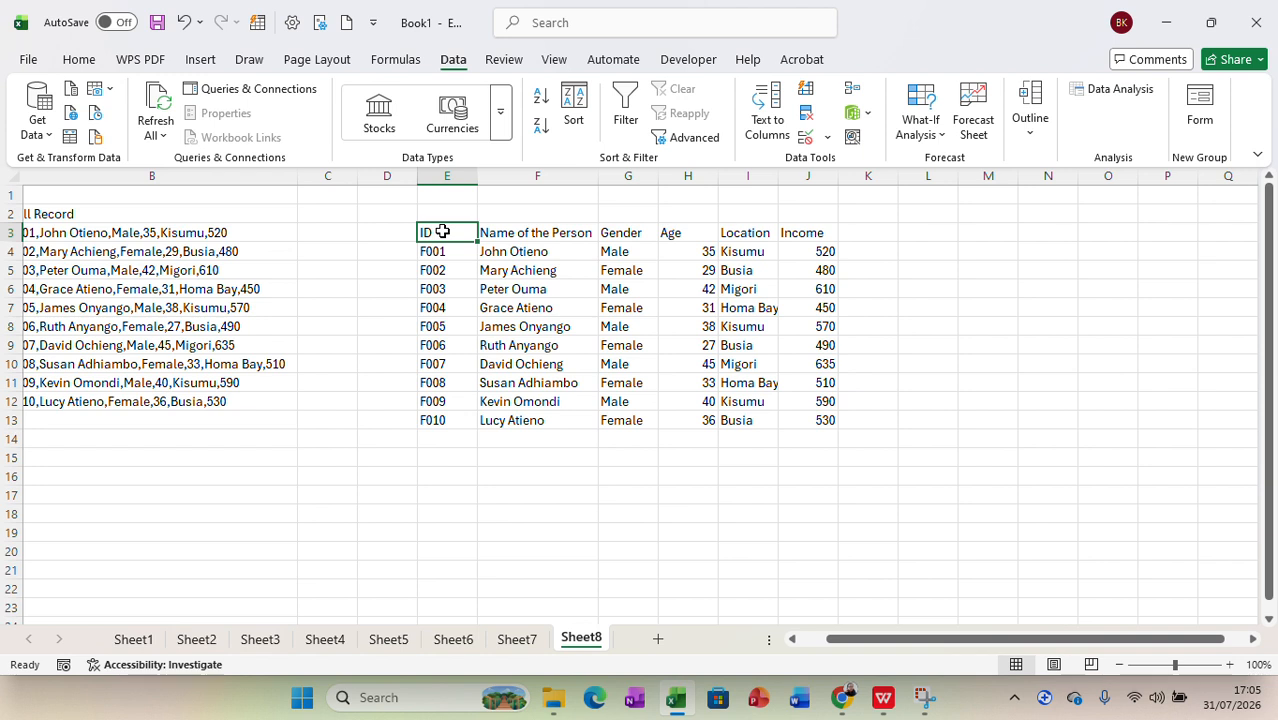
{"action": "key", "text": "ctrl+a"}
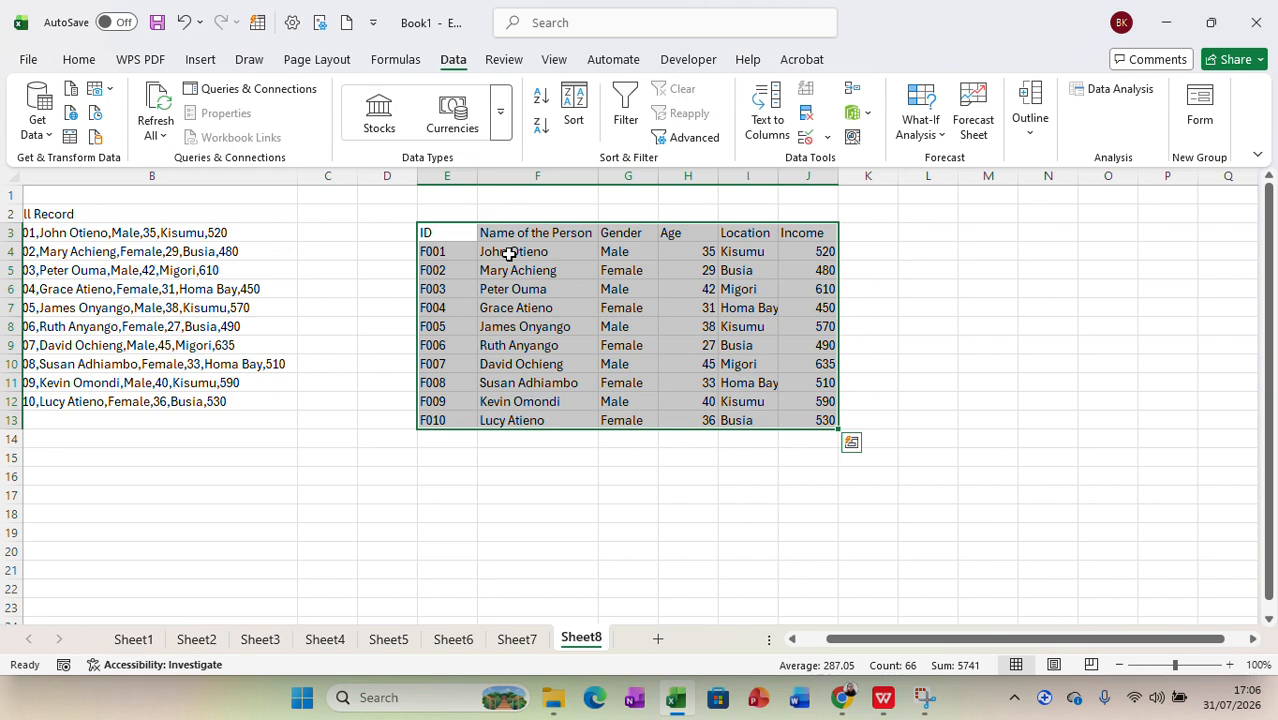
{"action": "key", "text": "ctrl+t"}
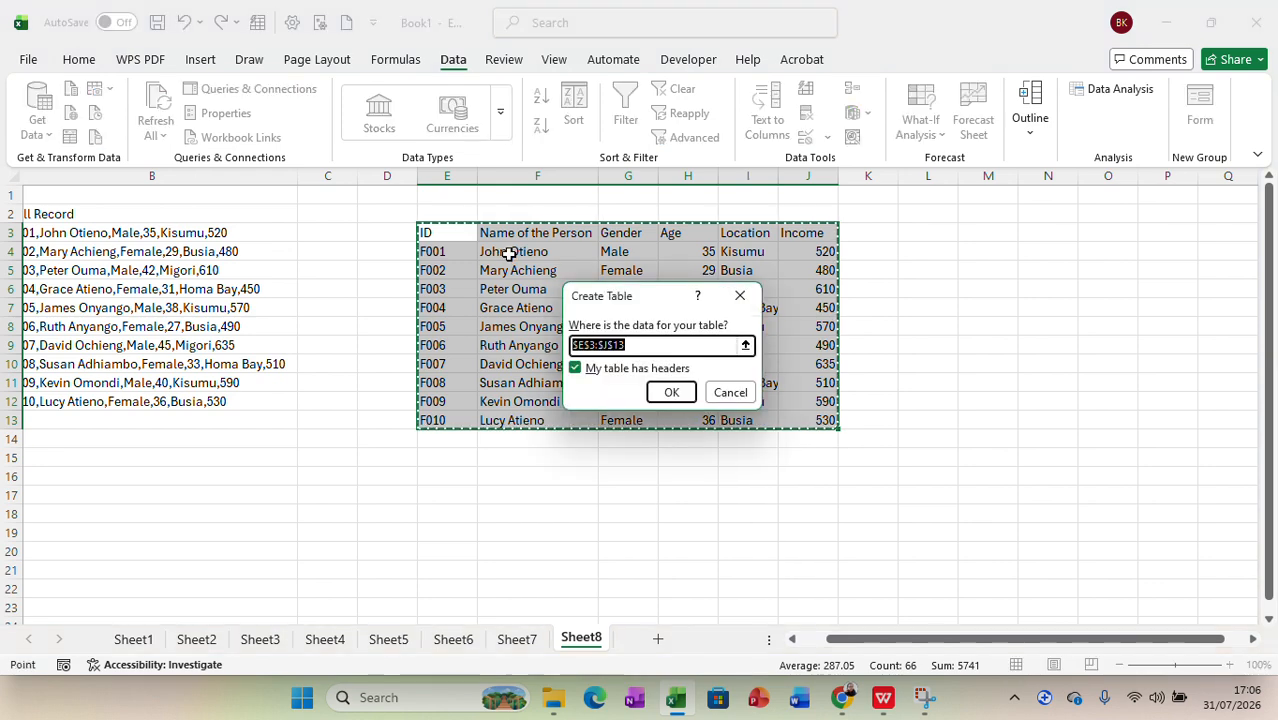
{"action": "left_click", "coordinate": [672, 391]}
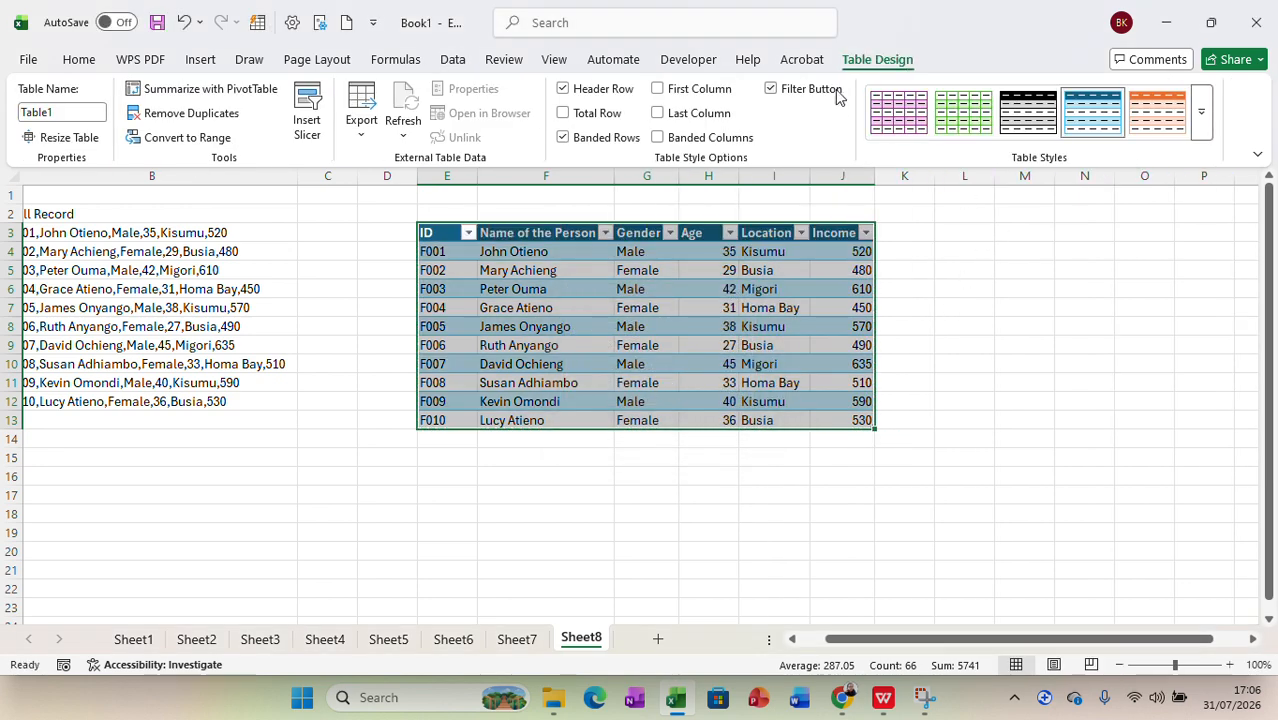
Step: Try the purple banded table style, settle on the green banded style with grid borders, and deselect the table
{"action": "left_click", "coordinate": [905, 113]}
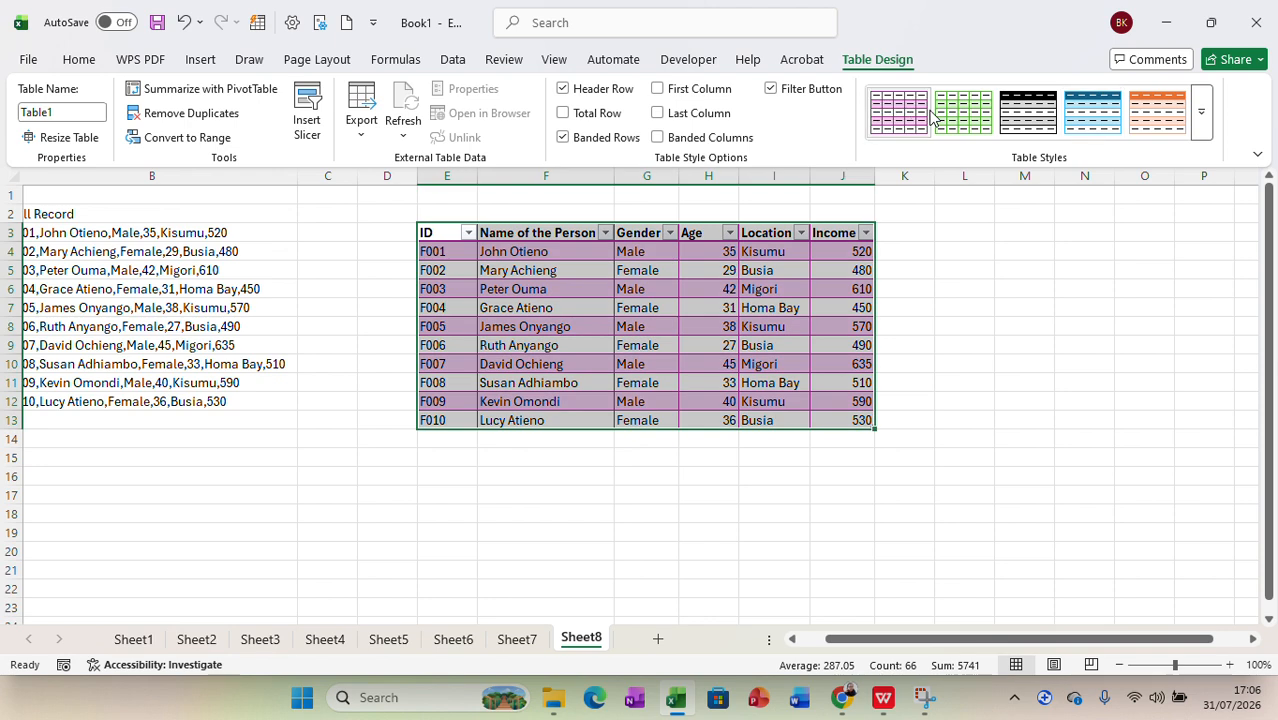
{"action": "left_click", "coordinate": [950, 118]}
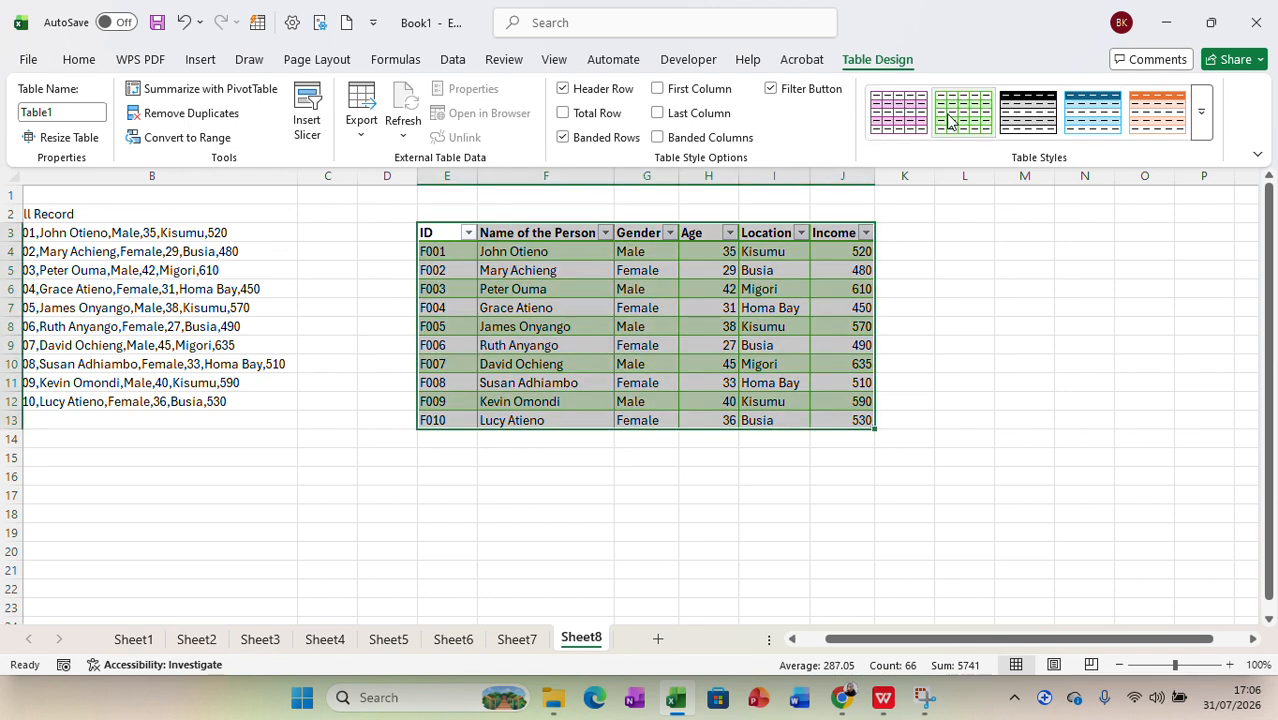
{"action": "left_click", "coordinate": [1080, 437]}
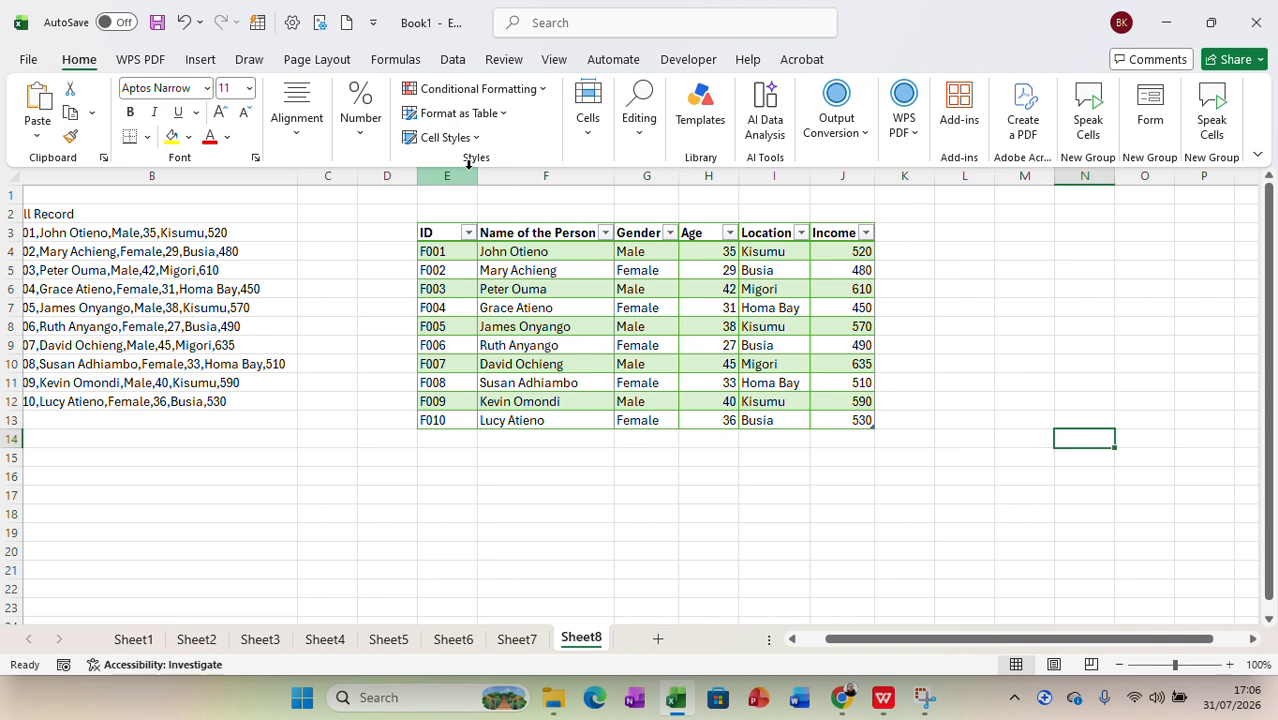